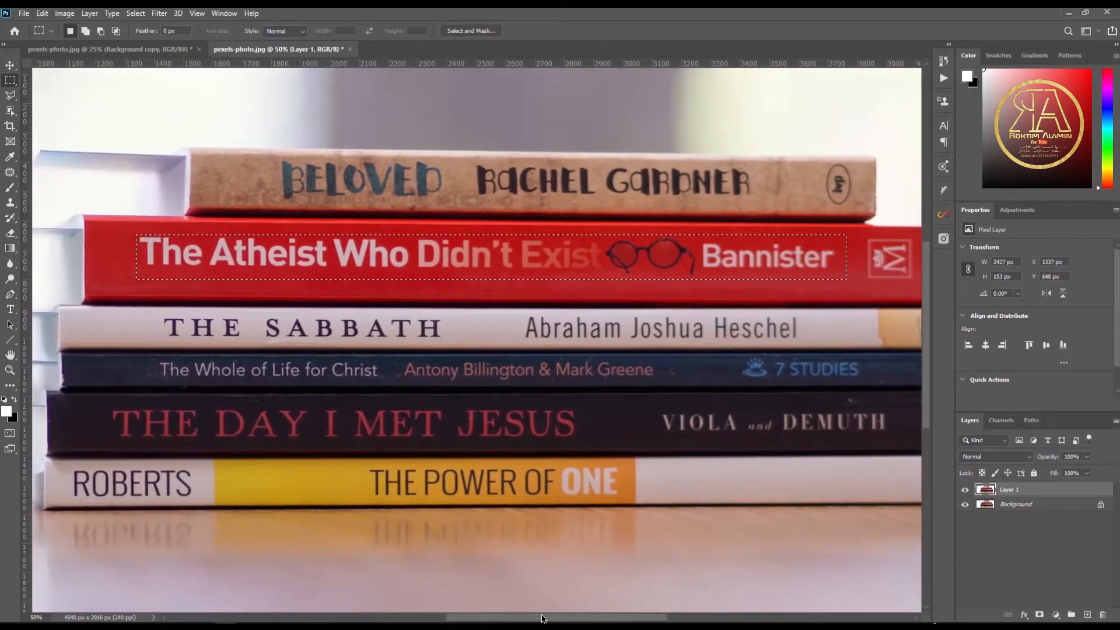
# - Open Content-Aware Fill for the selected title on the red book and set the sampling overlay color to darker green 68ab2e
pyautogui.click(42, 13)
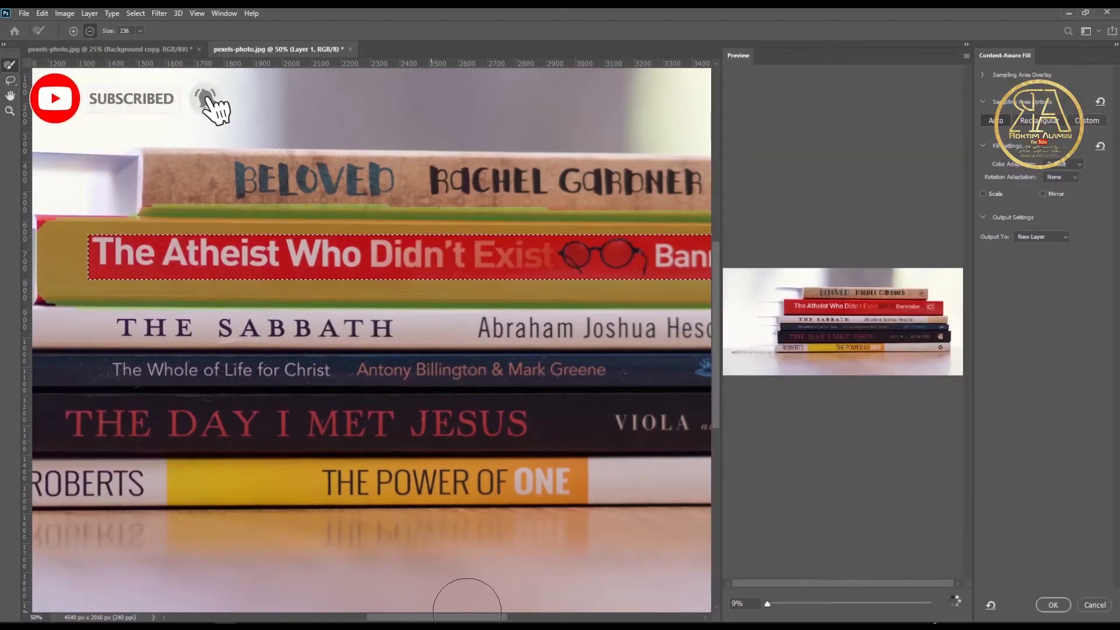
pyautogui.moveTo(475, 617)
pyautogui.mouseDown()
pyautogui.moveTo(514, 620)
pyautogui.moveTo(490, 617)
pyautogui.mouseUp()
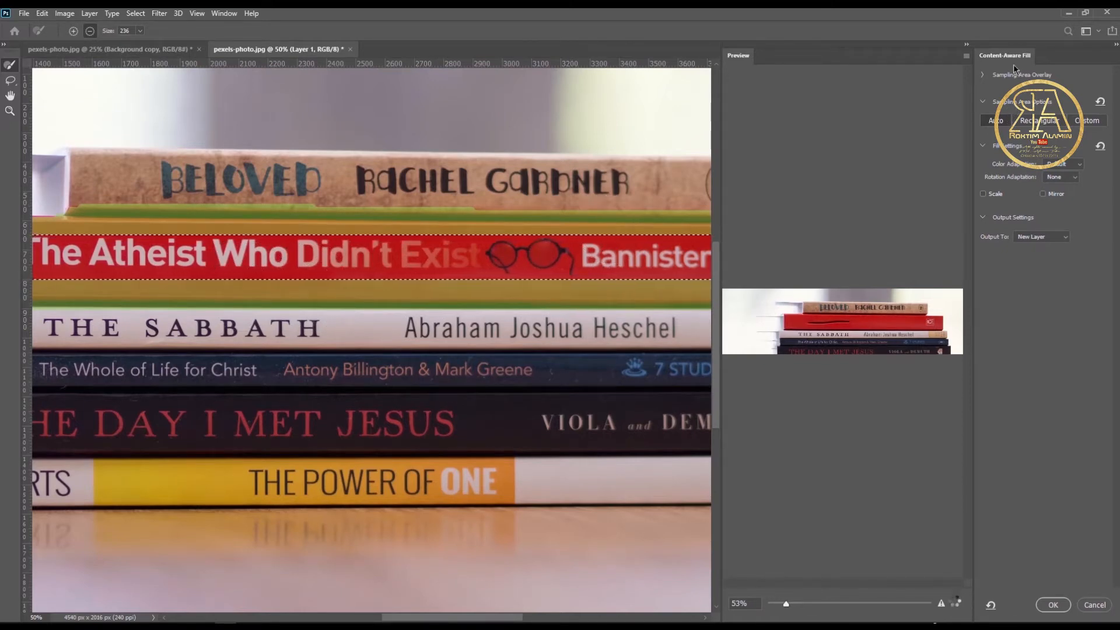
pyautogui.click(983, 75)
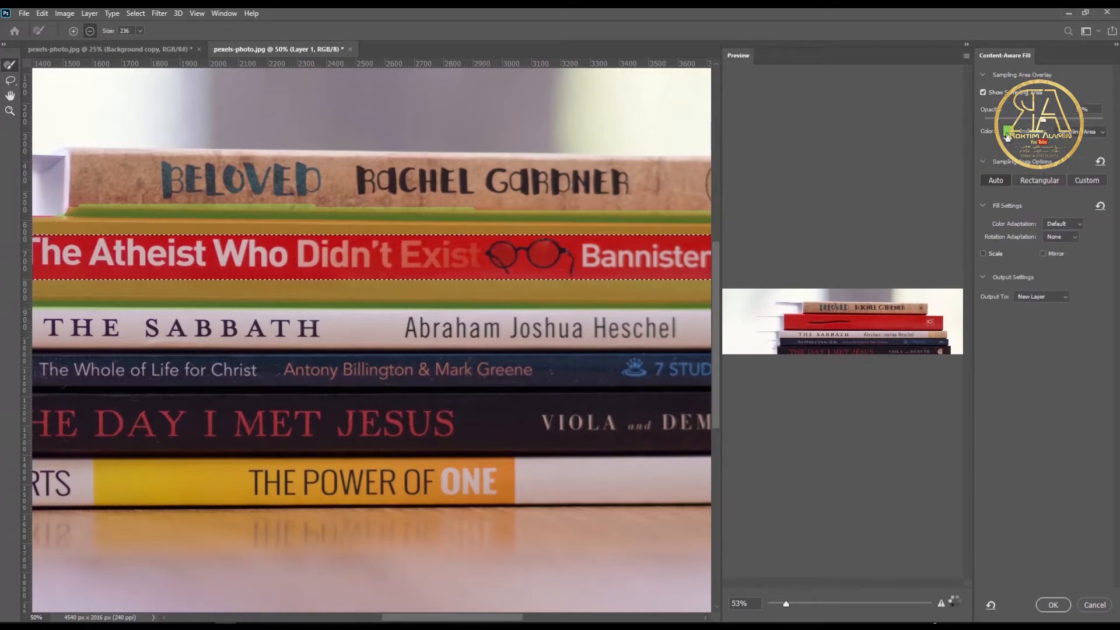
pyautogui.click(1007, 130)
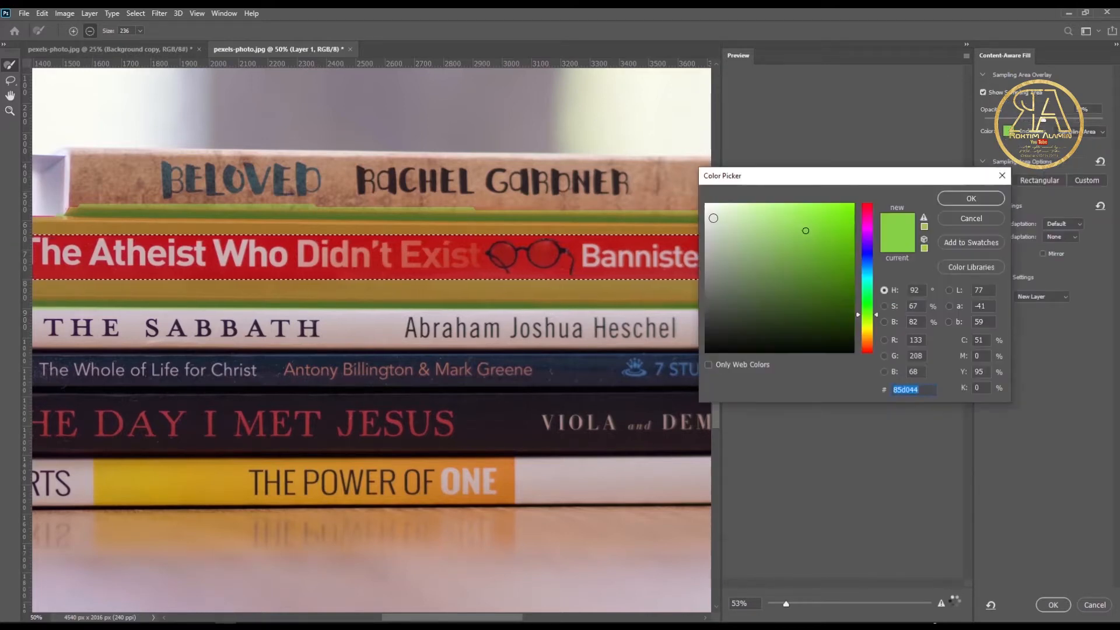
pyautogui.moveTo(714, 219)
pyautogui.mouseDown()
pyautogui.moveTo(722, 278)
pyautogui.moveTo(812, 267)
pyautogui.moveTo(825, 228)
pyautogui.moveTo(717, 215)
pyautogui.moveTo(813, 252)
pyautogui.mouseUp()
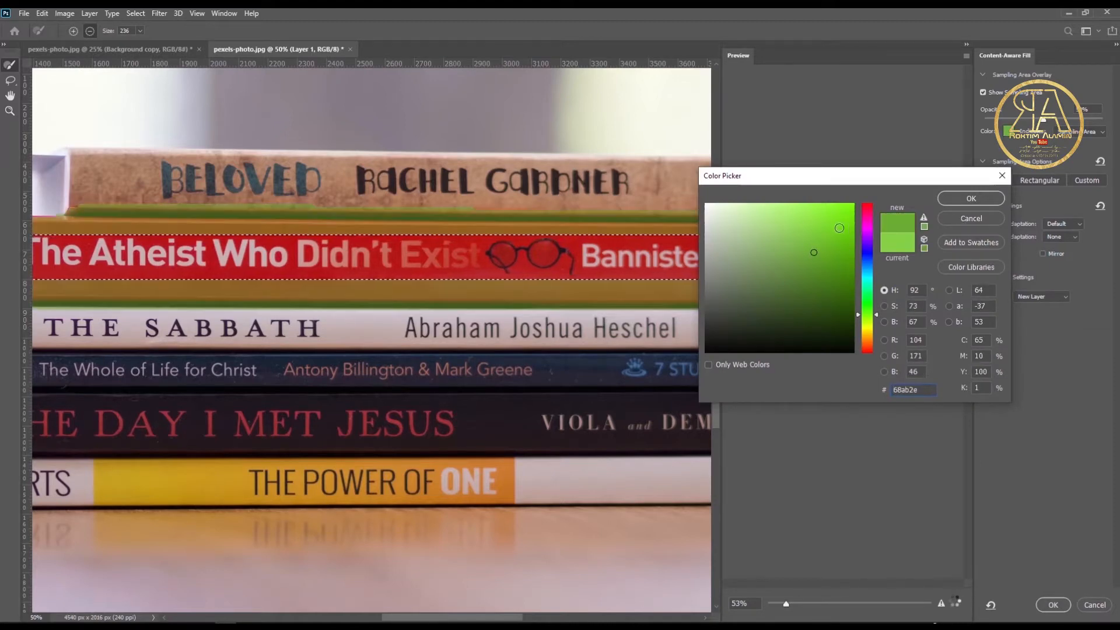
pyautogui.click(968, 200)
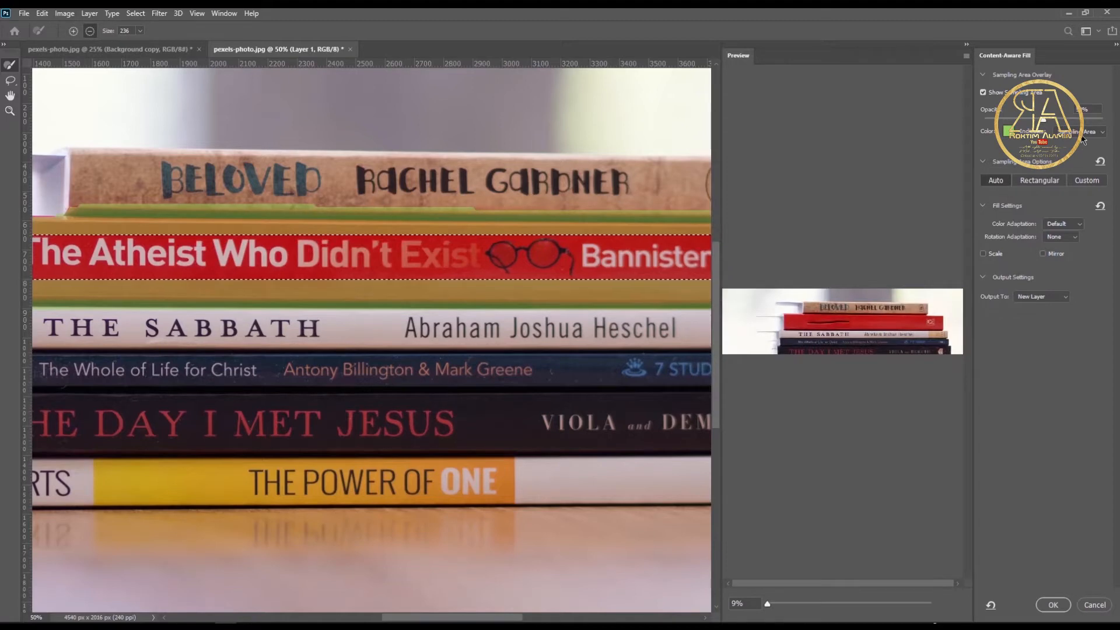
# - Try the sampling overlay on Excluded Area, return it to Sampling Area, and try the overlay's opacity and visibility settings
pyautogui.click(1082, 138)
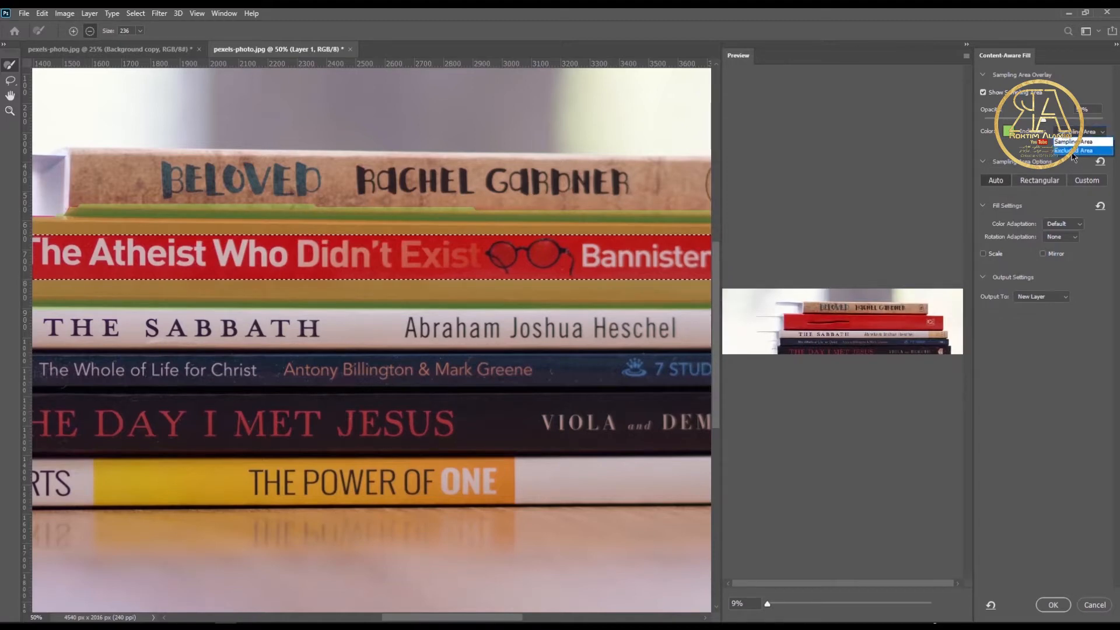
pyautogui.click(1072, 152)
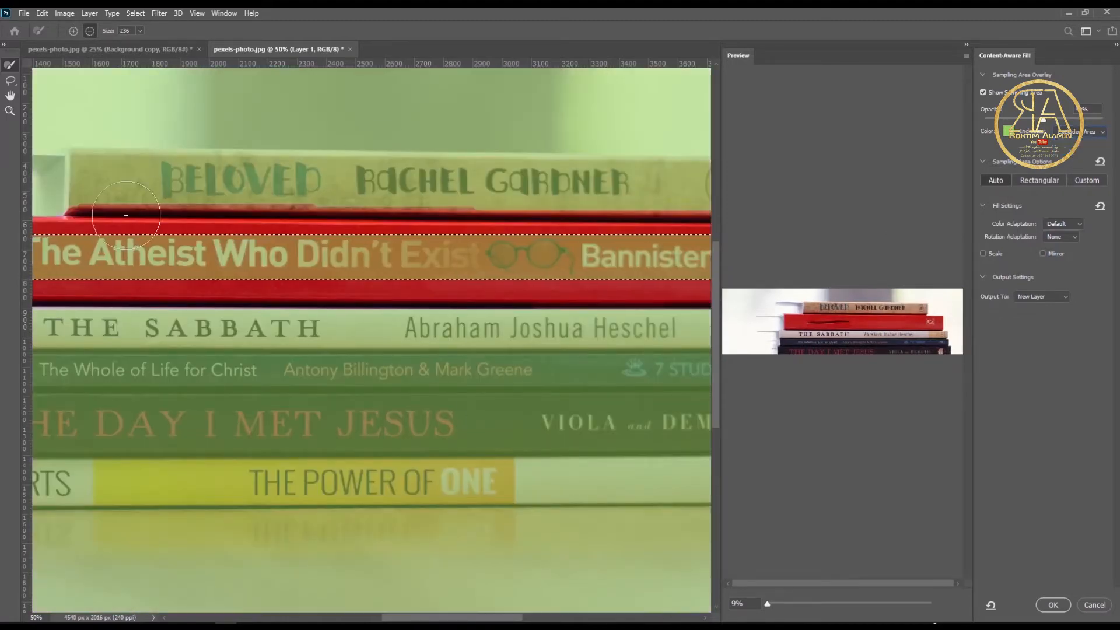
pyautogui.click(1084, 132)
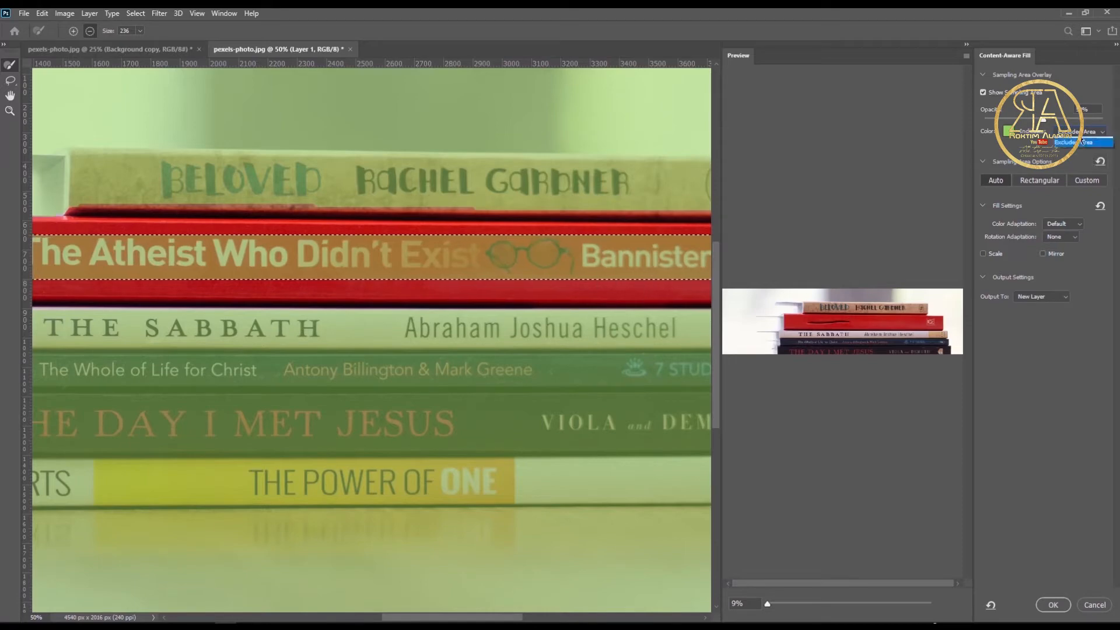
pyautogui.click(1044, 122)
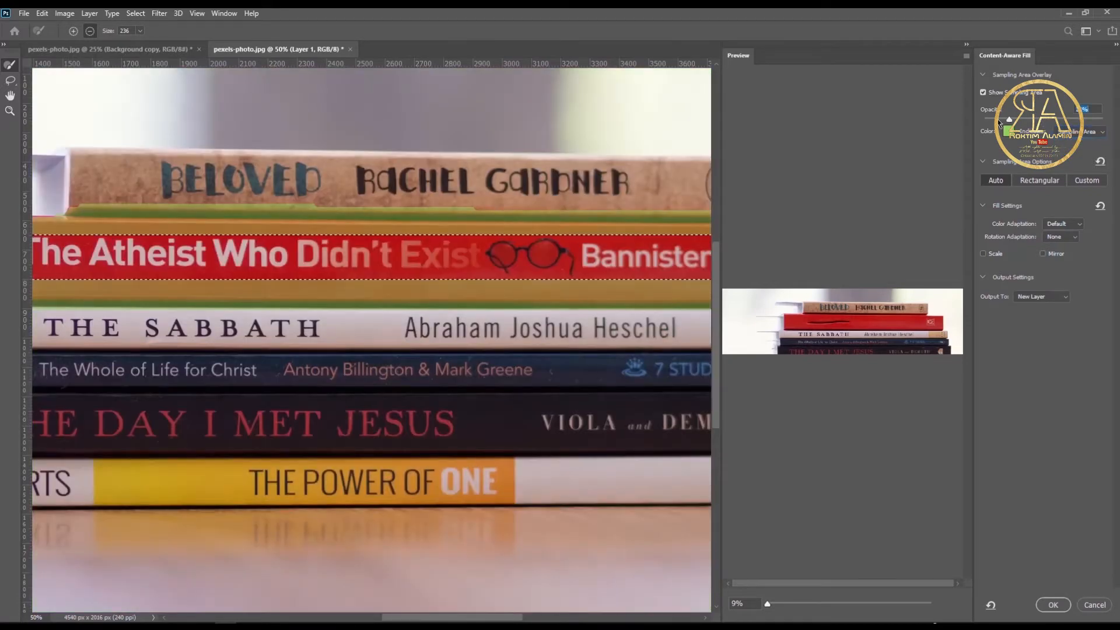
pyautogui.click(983, 92)
pyautogui.click(983, 75)
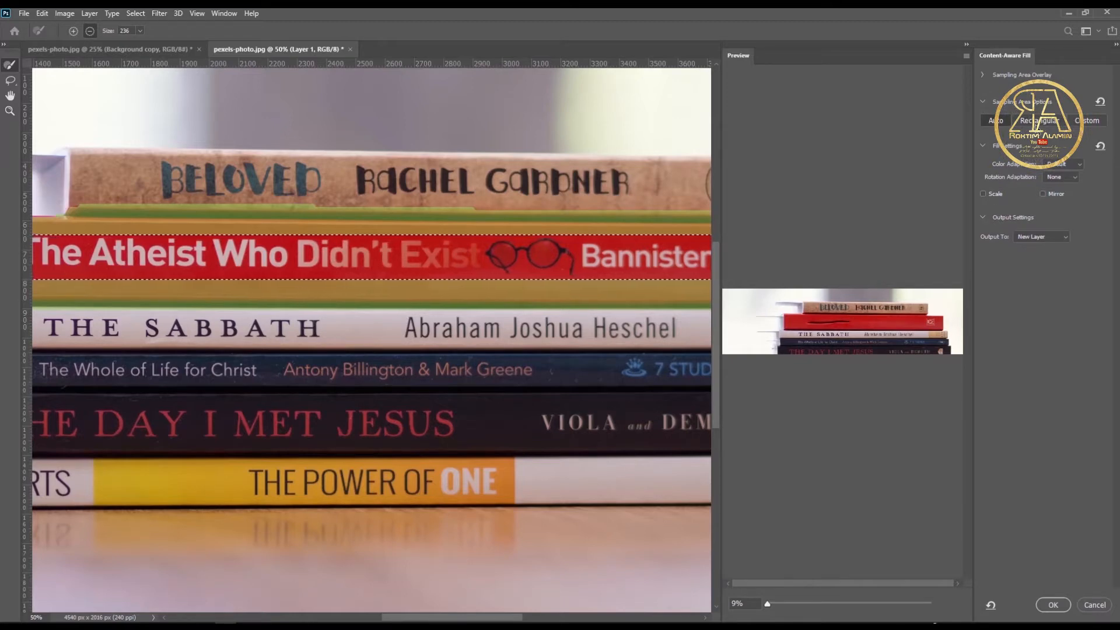
# - Try Rectangular sampling, switch to Custom sampling instead, and paint a sampling area around the red book's title
pyautogui.click(1045, 125)
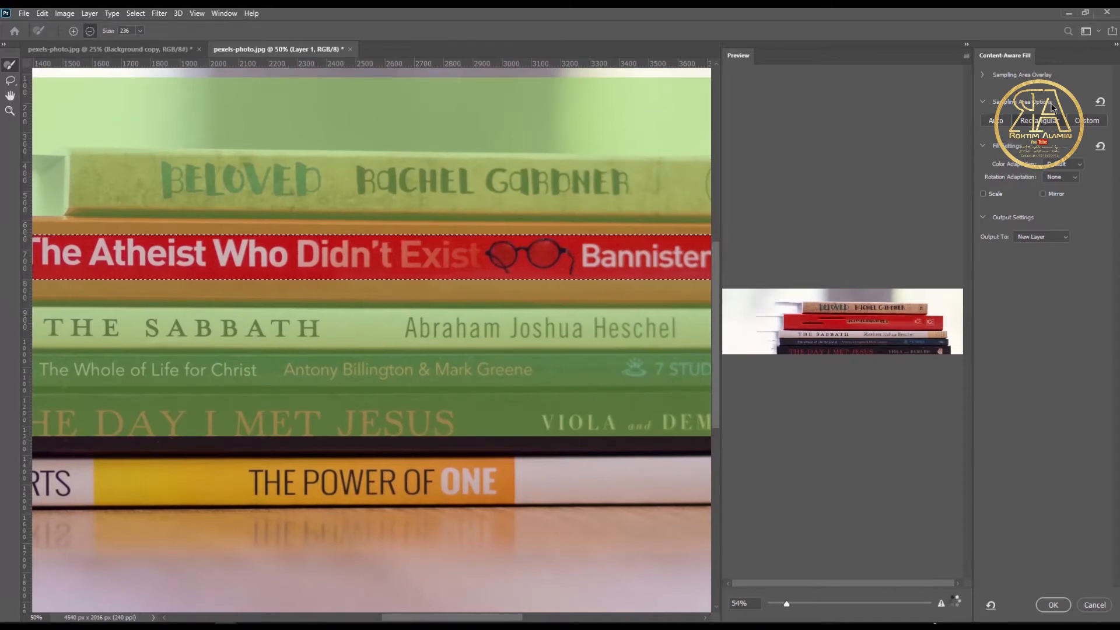
pyautogui.click(1087, 120)
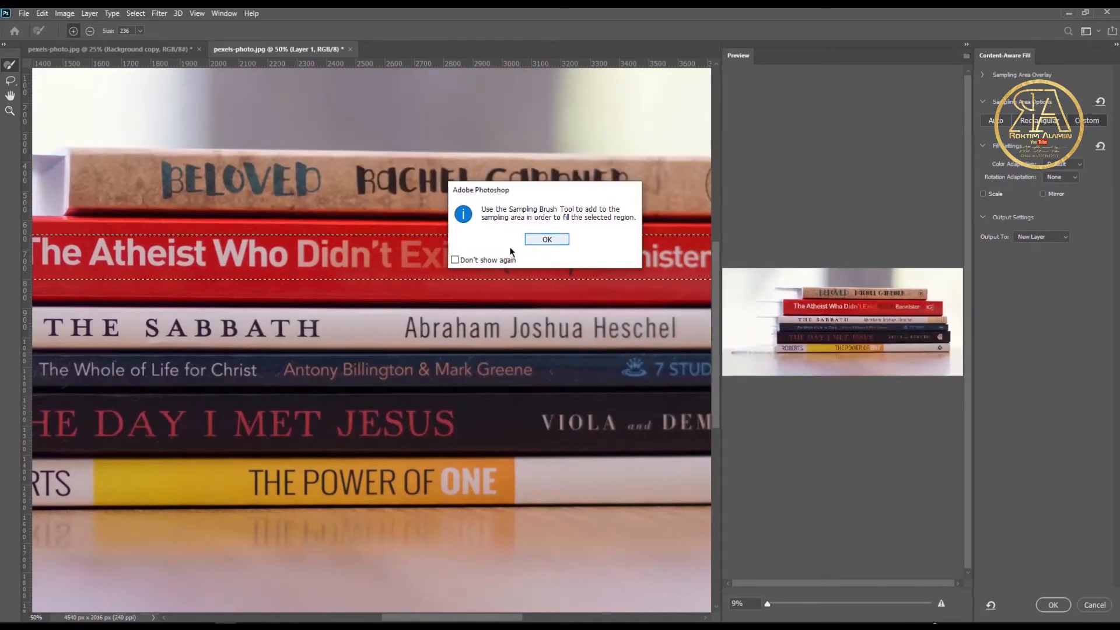
pyautogui.click(547, 239)
pyautogui.moveTo(295, 227); pyautogui.dragTo(660, 235)
pyautogui.moveTo(370, 228)
pyautogui.mouseDown()
pyautogui.moveTo(20, 225)
pyautogui.moveTo(250, 270)
pyautogui.moveTo(221, 220)
pyautogui.mouseUp()
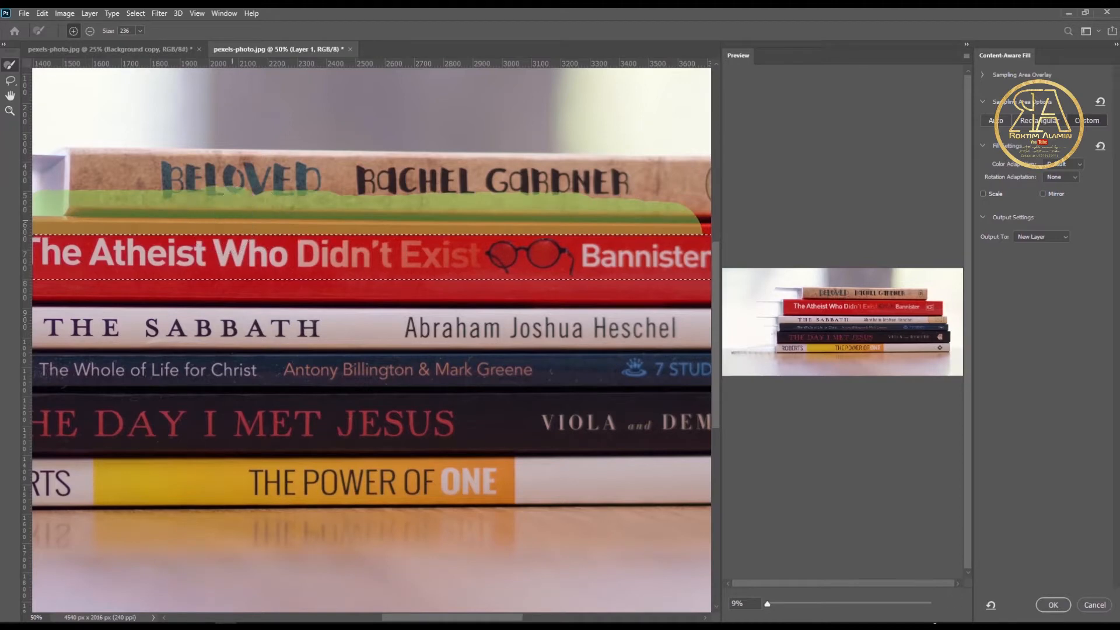
pyautogui.hotkey('ctrl', '-')
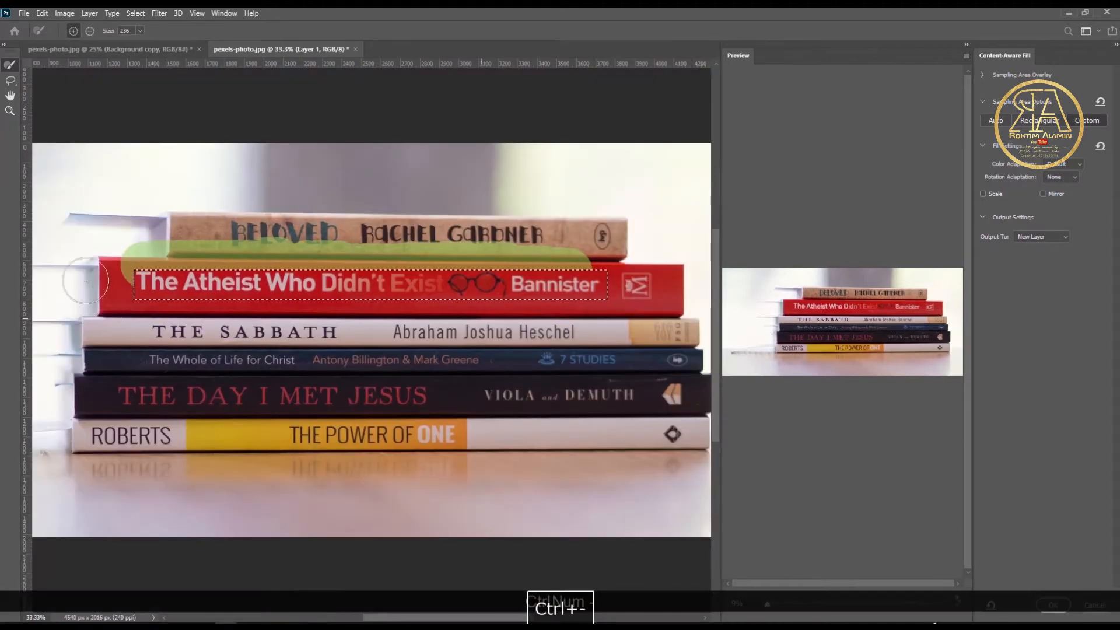
pyautogui.moveTo(124, 274)
pyautogui.mouseDown()
pyautogui.moveTo(130, 299)
pyautogui.moveTo(602, 300)
pyautogui.moveTo(573, 266)
pyautogui.mouseUp()
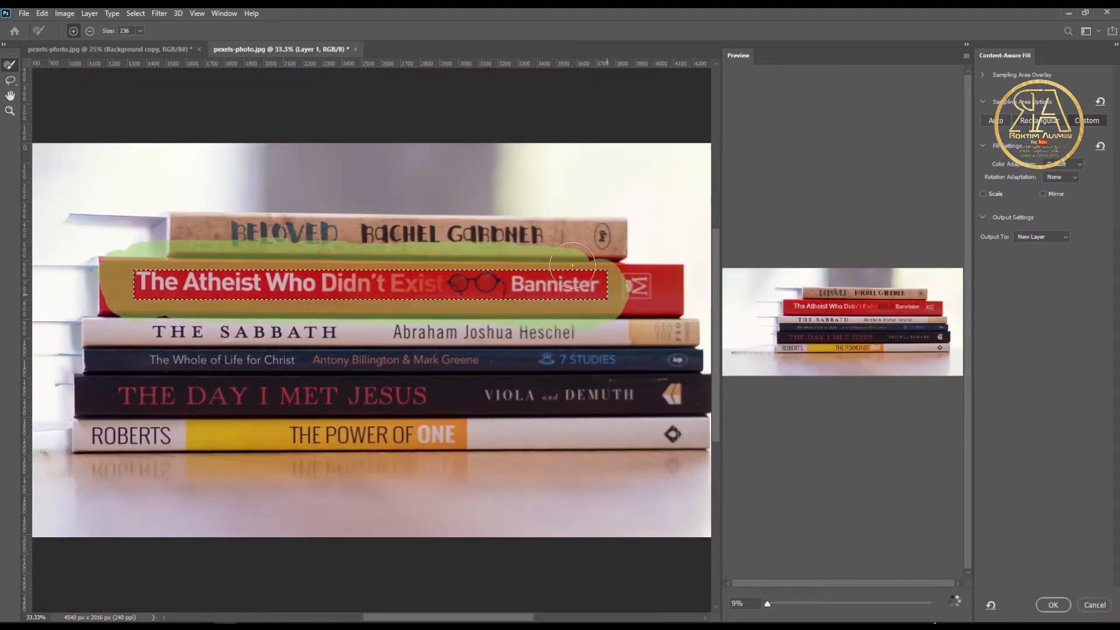
# - Subtract the painted sampling area over the Beloved book's lettering and reset the sampling area to Auto
pyautogui.click(91, 32)
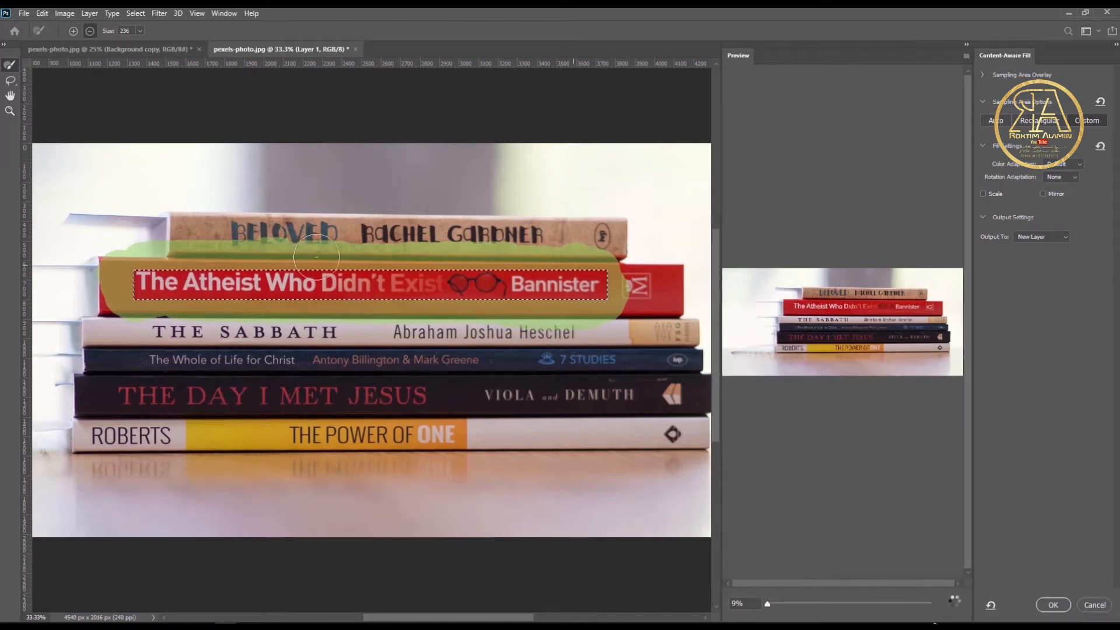
pyautogui.moveTo(270, 227)
pyautogui.mouseDown()
pyautogui.moveTo(570, 227)
pyautogui.moveTo(385, 240)
pyautogui.mouseUp()
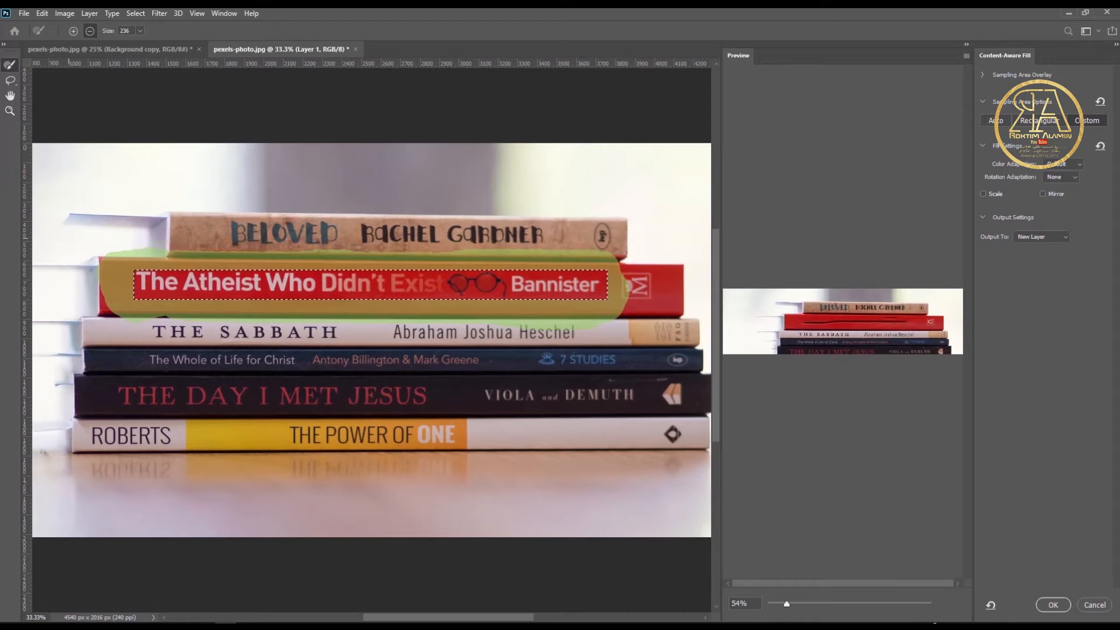
pyautogui.click(993, 121)
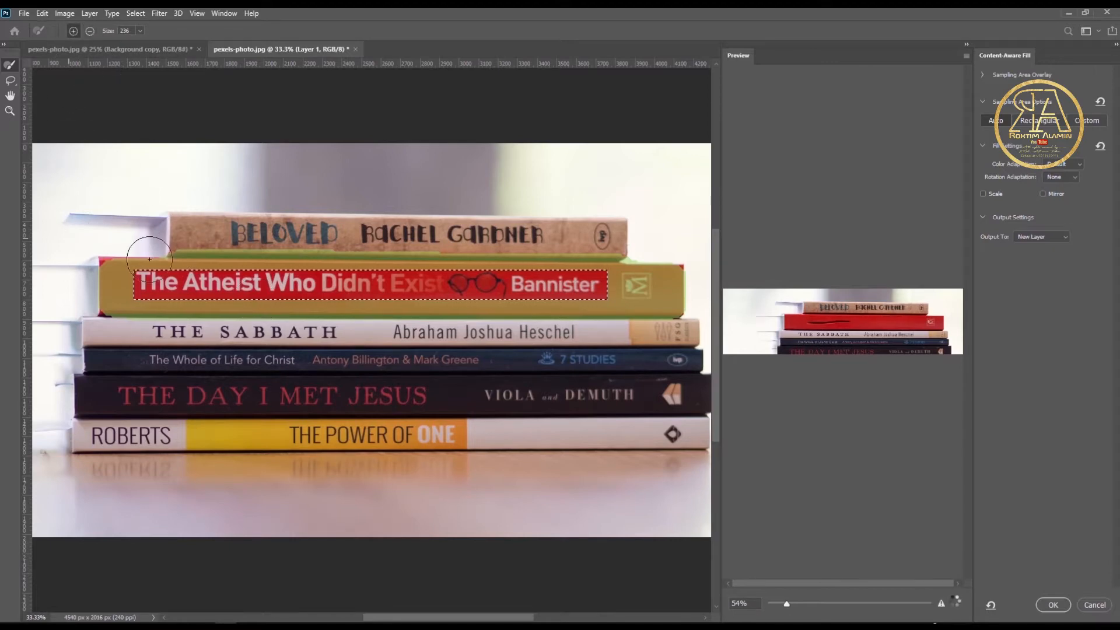
# - Add sampling area beside the Beloved book, remove the strip along the red book's lower edge, and check the enlarged fill preview
pyautogui.moveTo(146, 253)
pyautogui.mouseDown()
pyautogui.moveTo(285, 262)
pyautogui.moveTo(234, 230)
pyautogui.moveTo(285, 231)
pyautogui.mouseUp()
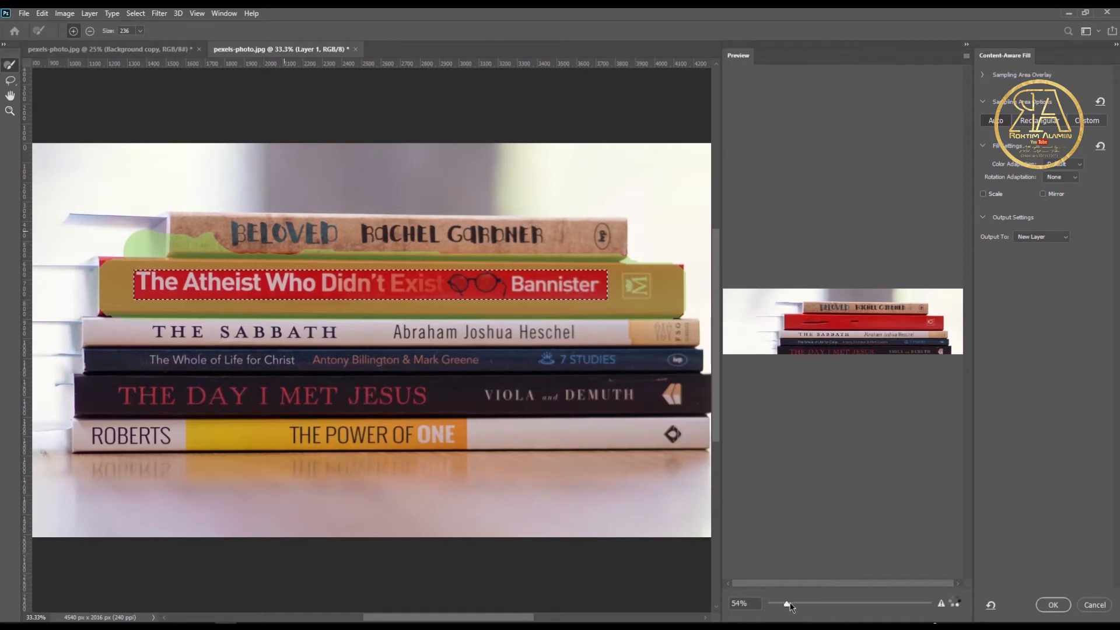
pyautogui.moveTo(788, 604); pyautogui.dragTo(818, 604)
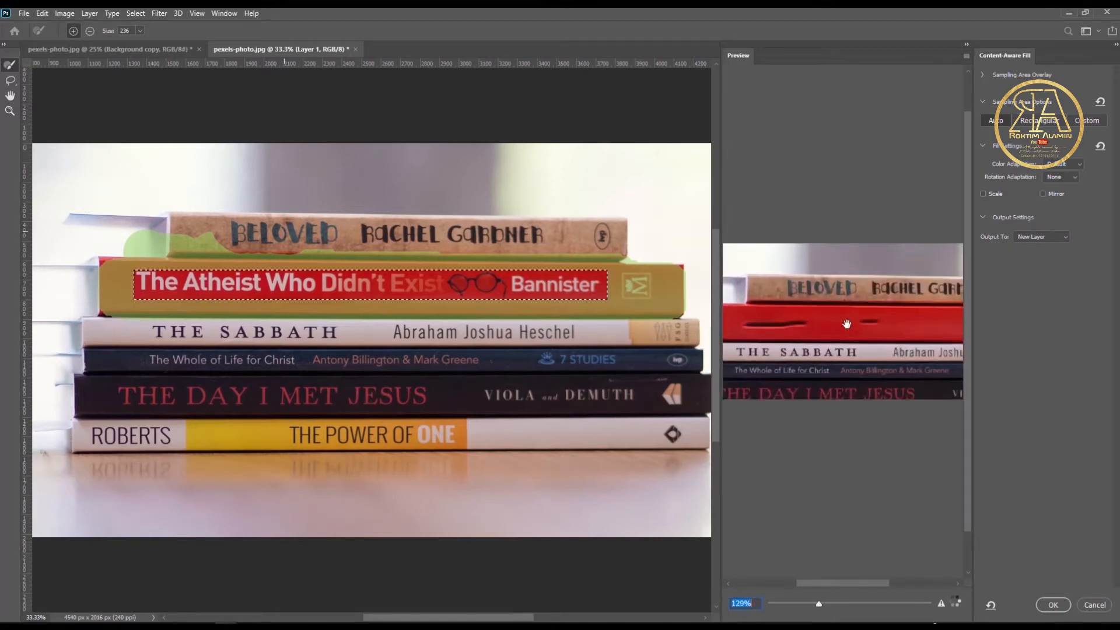
pyautogui.moveTo(123, 345)
pyautogui.mouseDown()
pyautogui.moveTo(105, 346)
pyautogui.moveTo(170, 342)
pyautogui.moveTo(115, 332)
pyautogui.moveTo(327, 350)
pyautogui.moveTo(406, 338)
pyautogui.mouseUp()
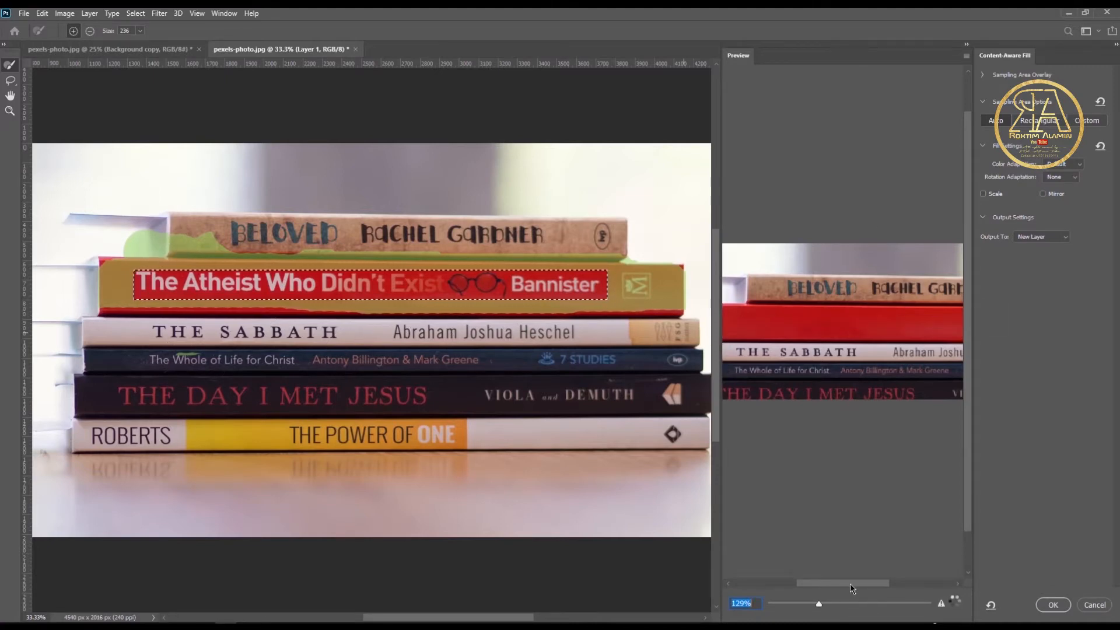
pyautogui.moveTo(850, 583); pyautogui.dragTo(863, 583)
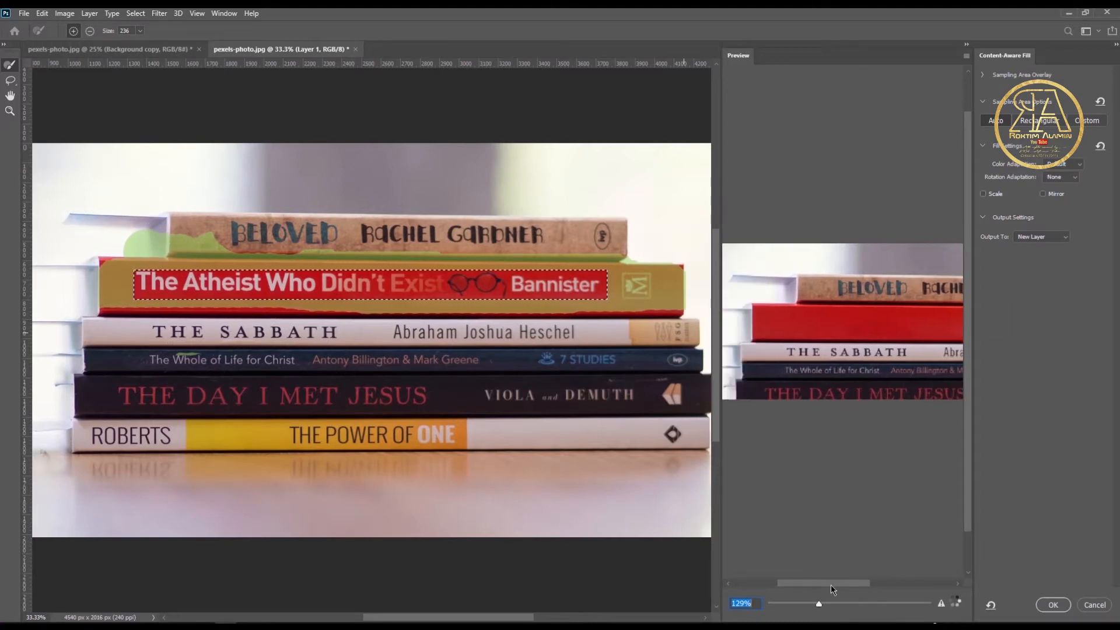
# - Try the Current Layer, New Layer and Duplicate Layer output options for the fill
pyautogui.click(1037, 238)
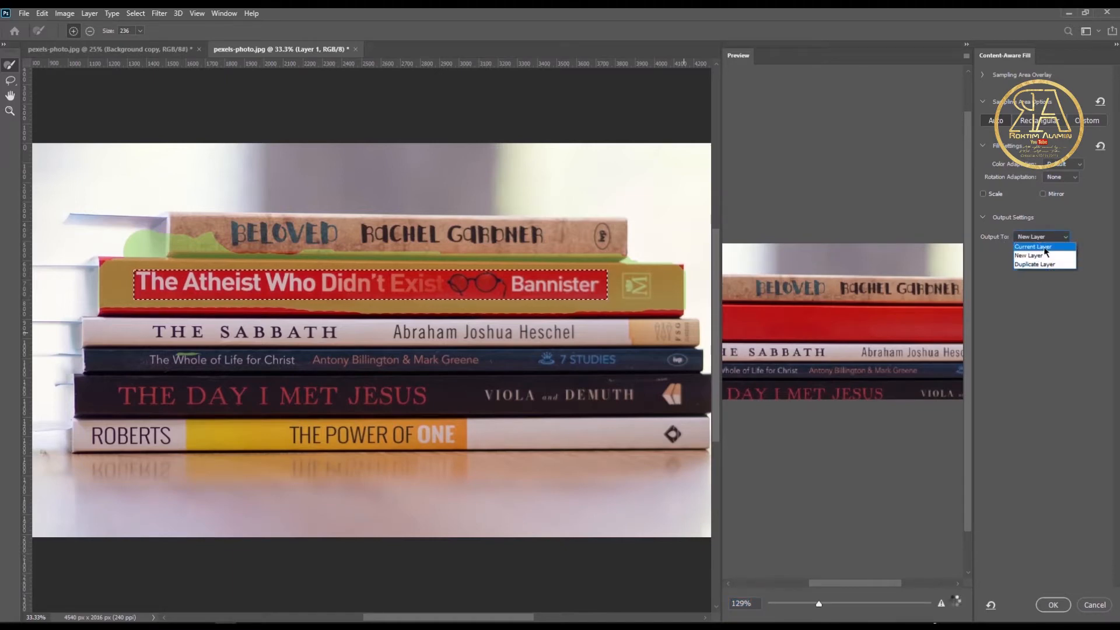
pyautogui.click(1034, 246)
pyautogui.click(1037, 237)
pyautogui.click(1041, 257)
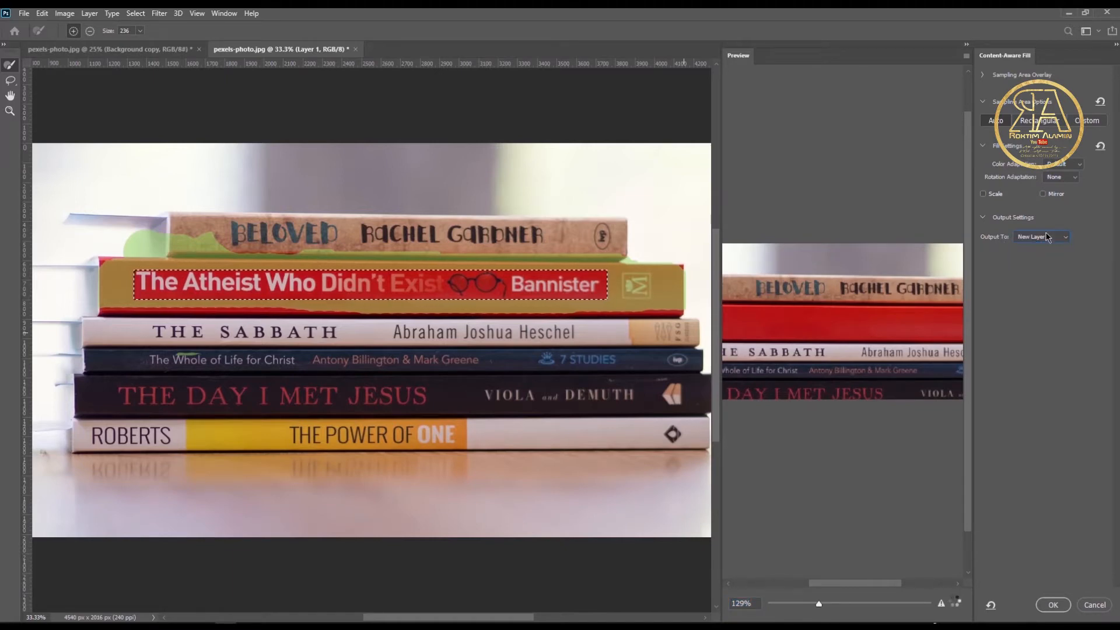
pyautogui.click(1050, 237)
pyautogui.click(1049, 266)
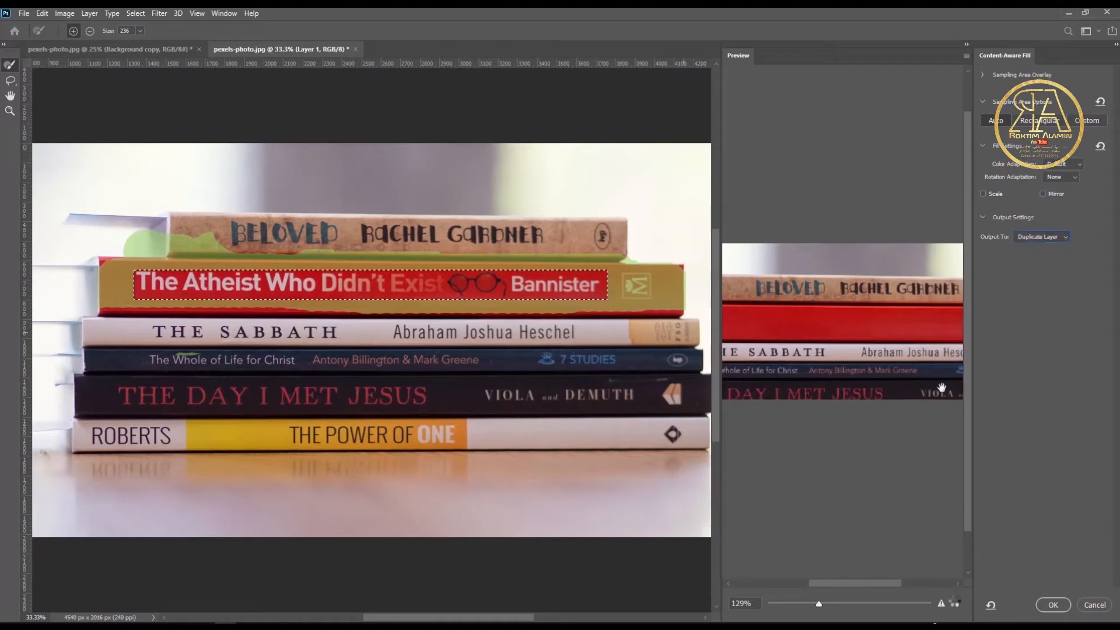
# - Set the fill output to New Layer, apply the content-aware fill, and deselect the title area
pyautogui.click(1031, 237)
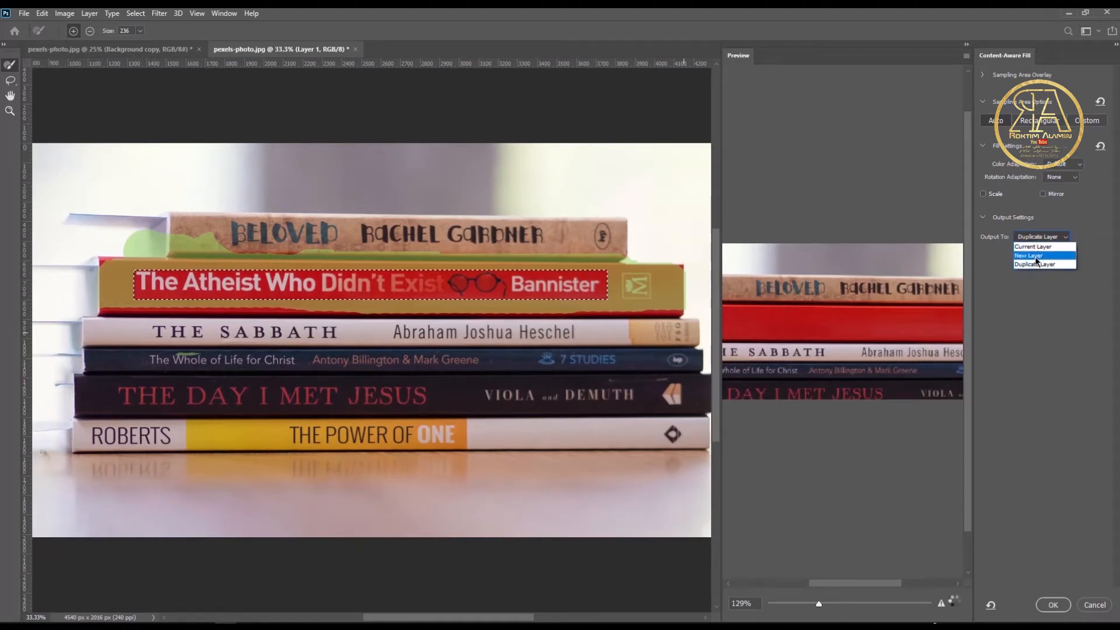
pyautogui.click(1036, 257)
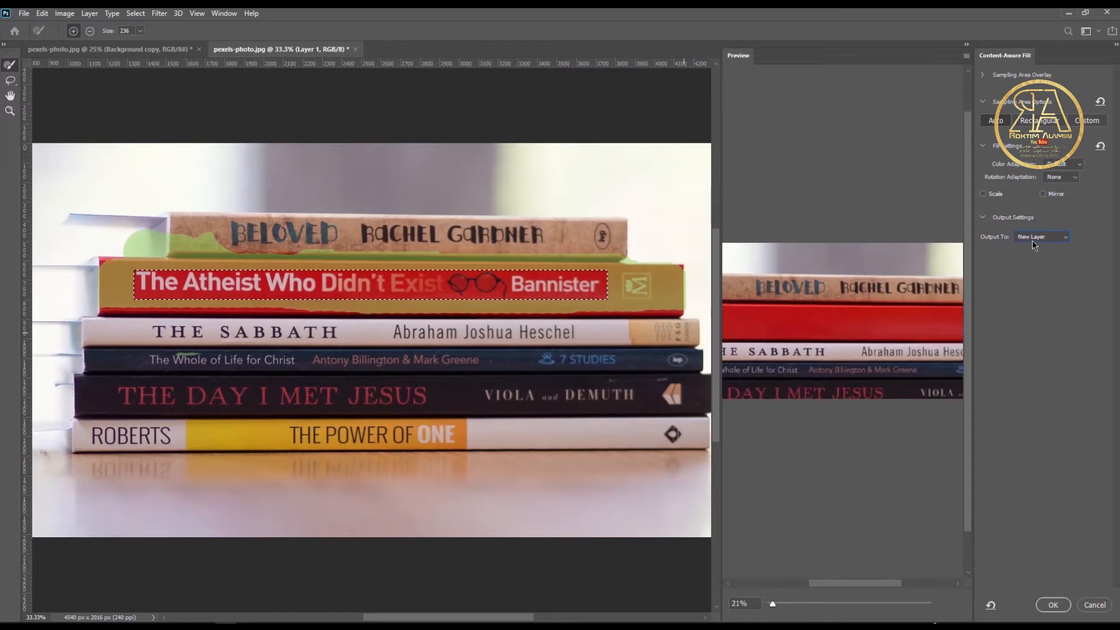
pyautogui.click(1053, 604)
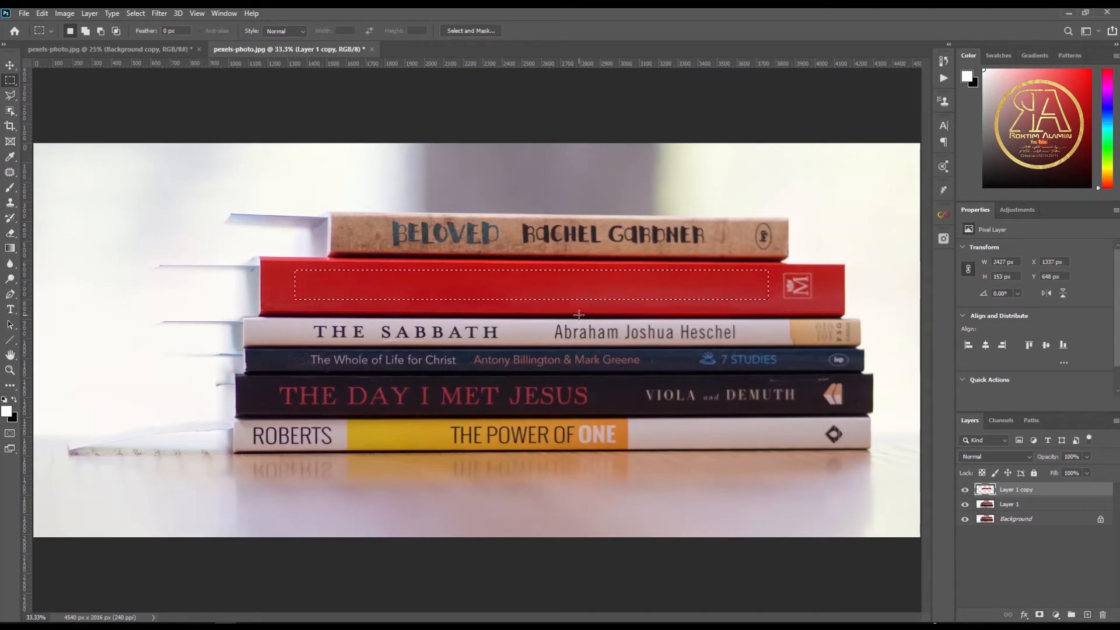
pyautogui.hotkey('ctrl', 'd')
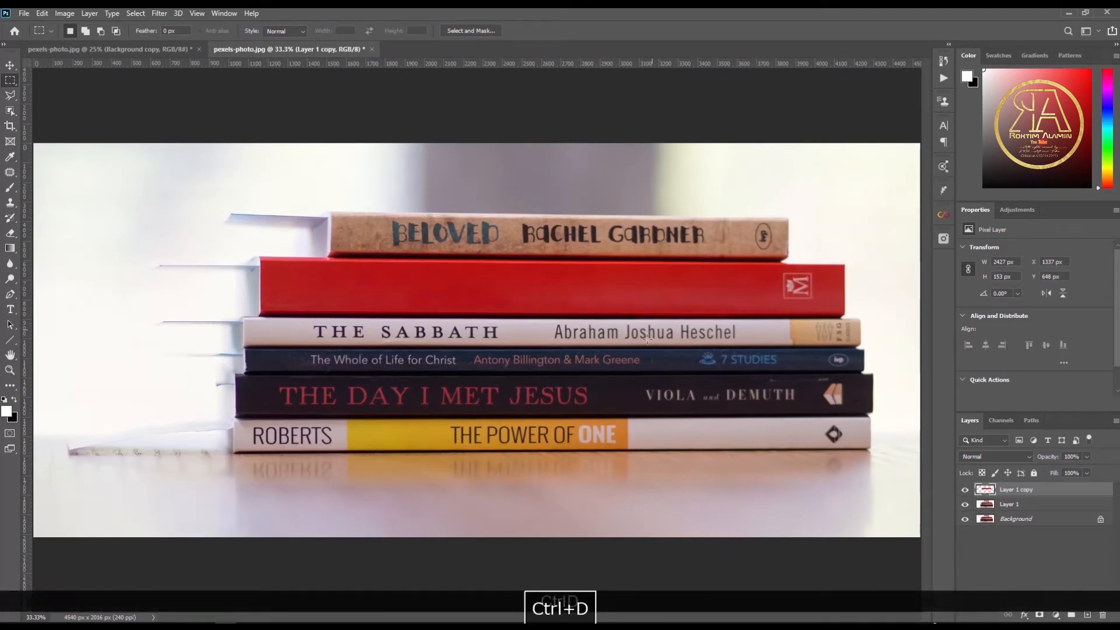
# - On Layer 1, select the logo on the red book's spine with a rectangular marquee, replace it using a Content-Aware fill, and deselect
pyautogui.click(1004, 508)
pyautogui.moveTo(779, 270); pyautogui.dragTo(815, 303)
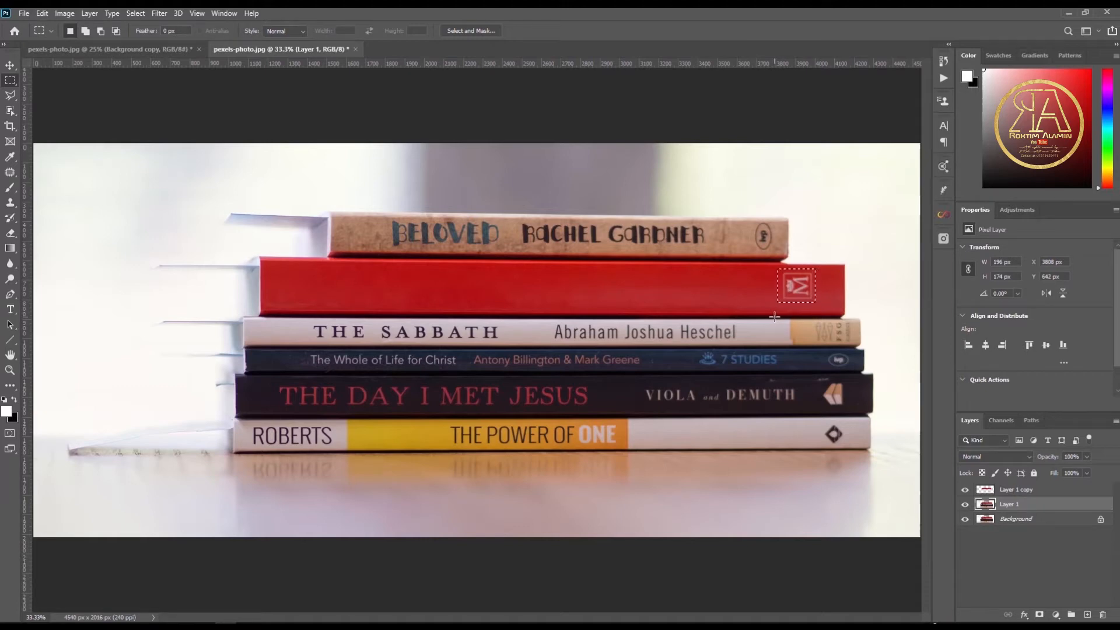
pyautogui.press('shift')
pyautogui.press('shift')
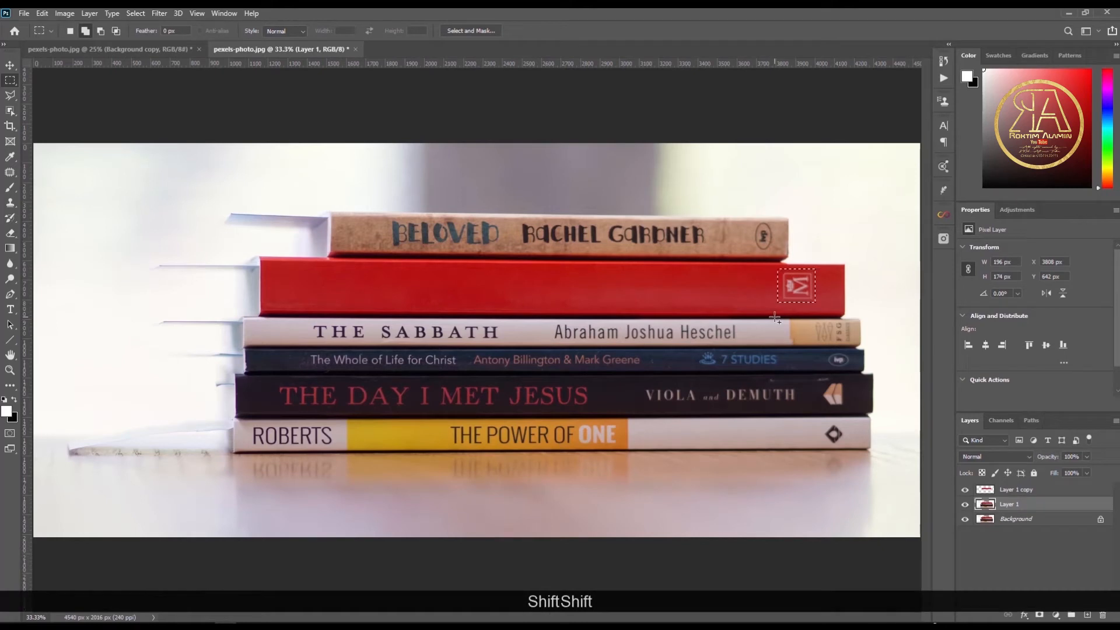
pyautogui.hotkey('shift', 'F5')
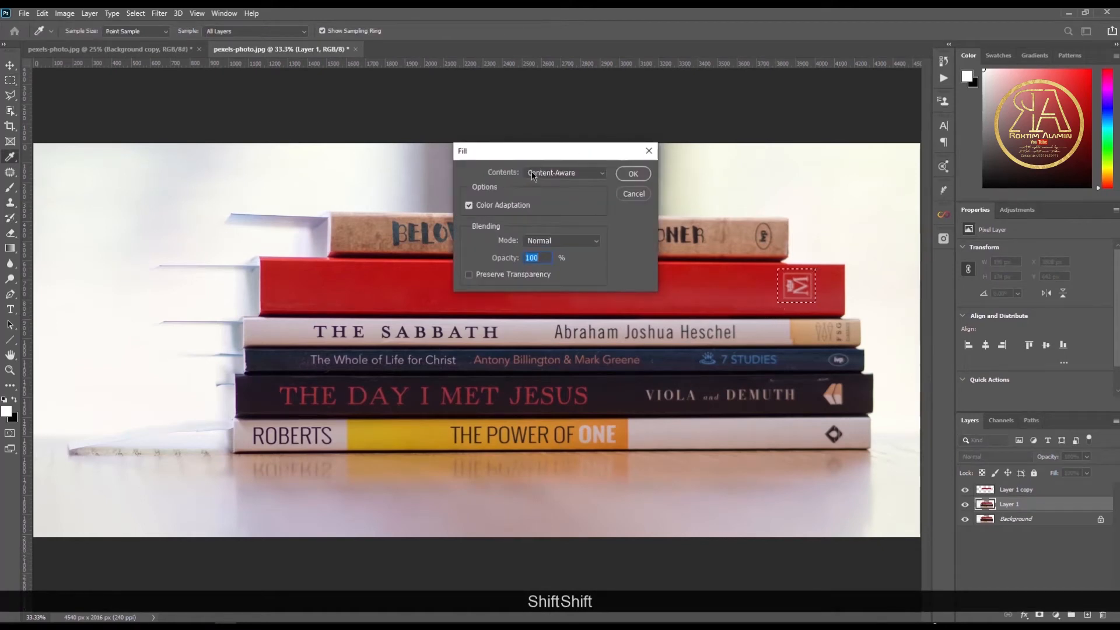
pyautogui.click(557, 172)
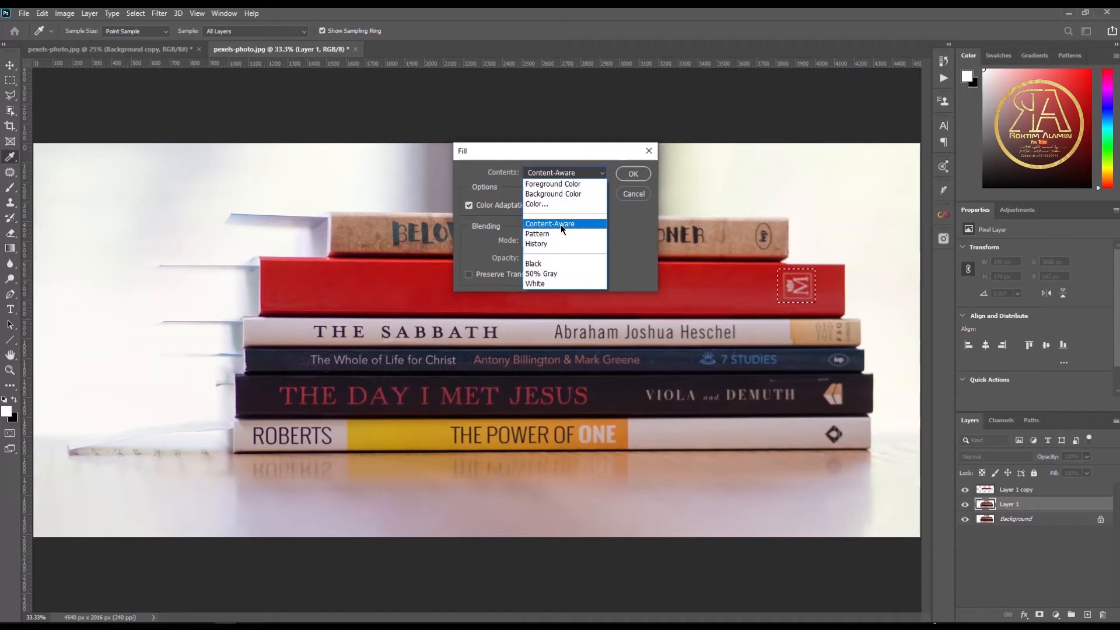
pyautogui.click(561, 225)
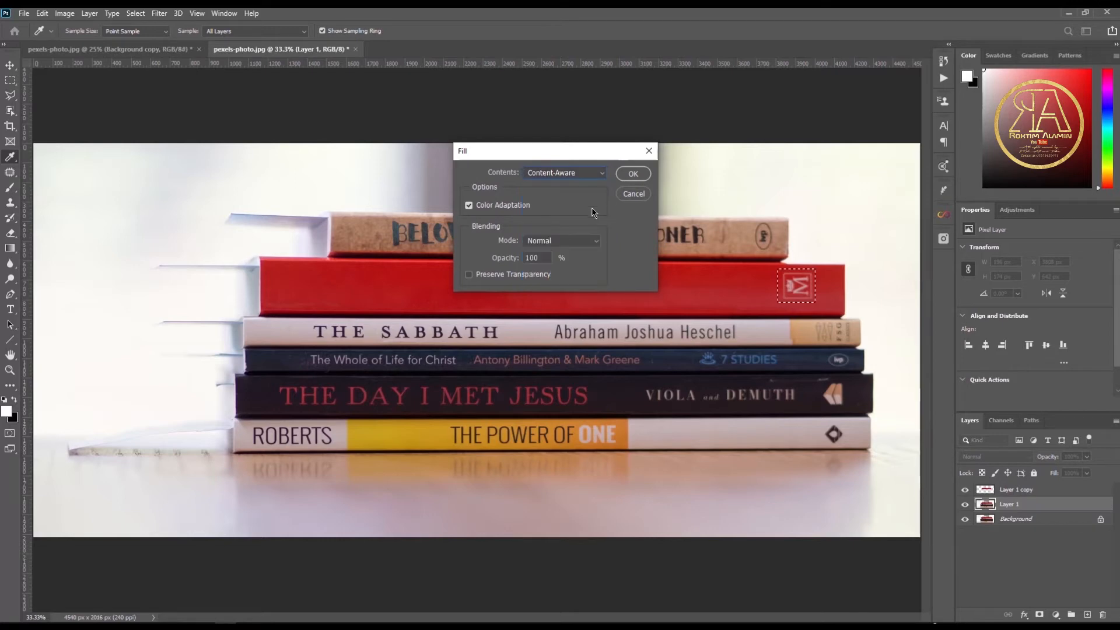
pyautogui.click(633, 173)
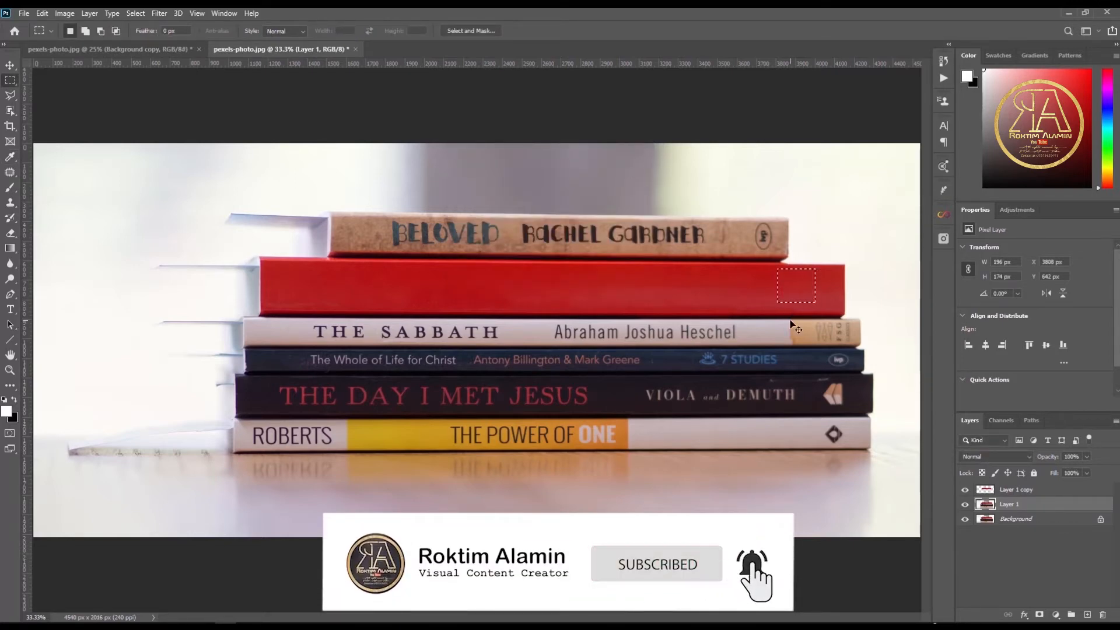
pyautogui.hotkey('ctrl', 'd')
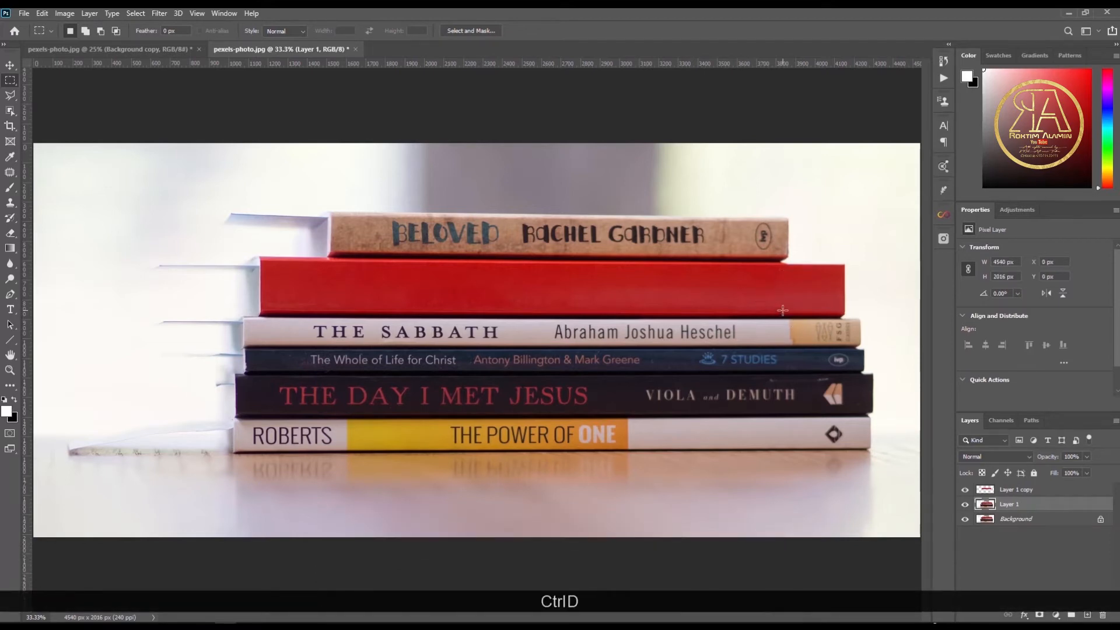
# - Without an active selection, check the availability of the Fill contents options and the Content-Aware Fill command
pyautogui.click(42, 13)
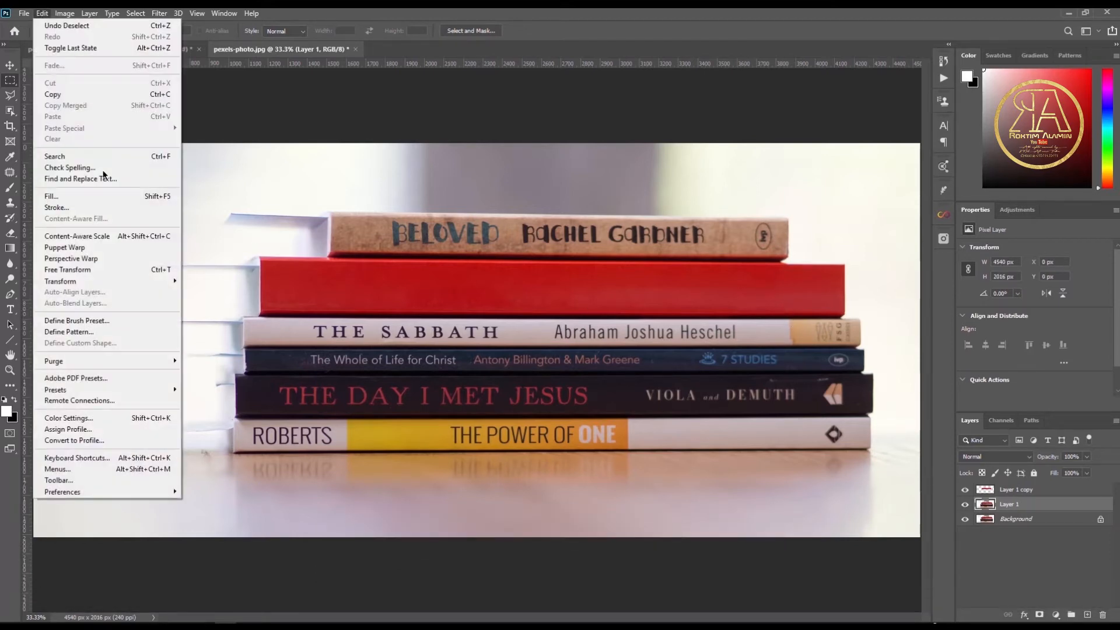
pyautogui.click(73, 201)
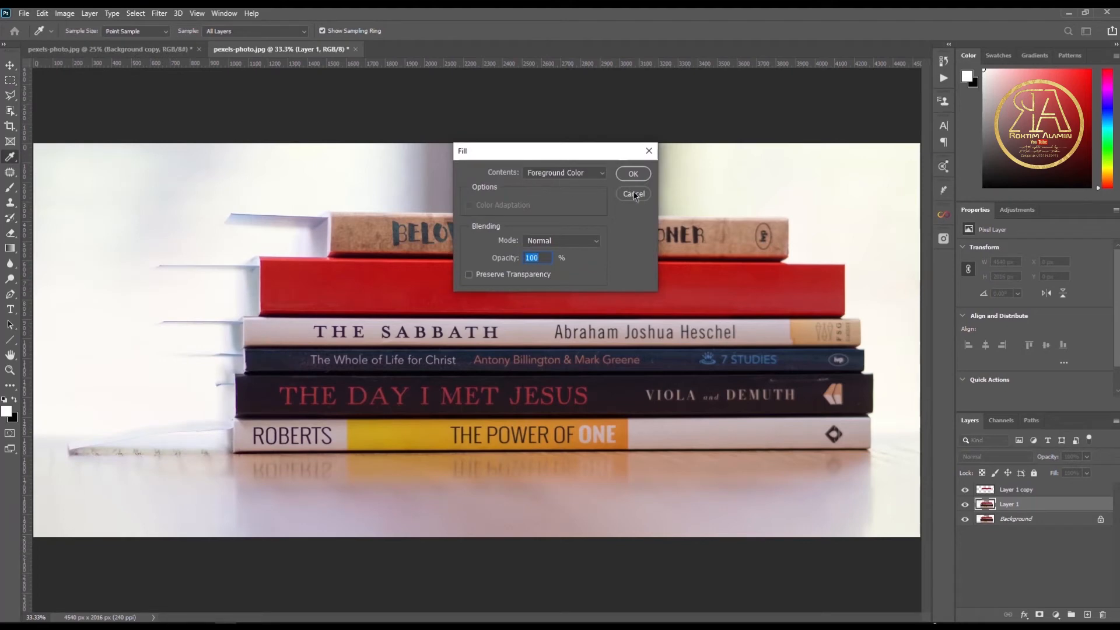
pyautogui.click(572, 177)
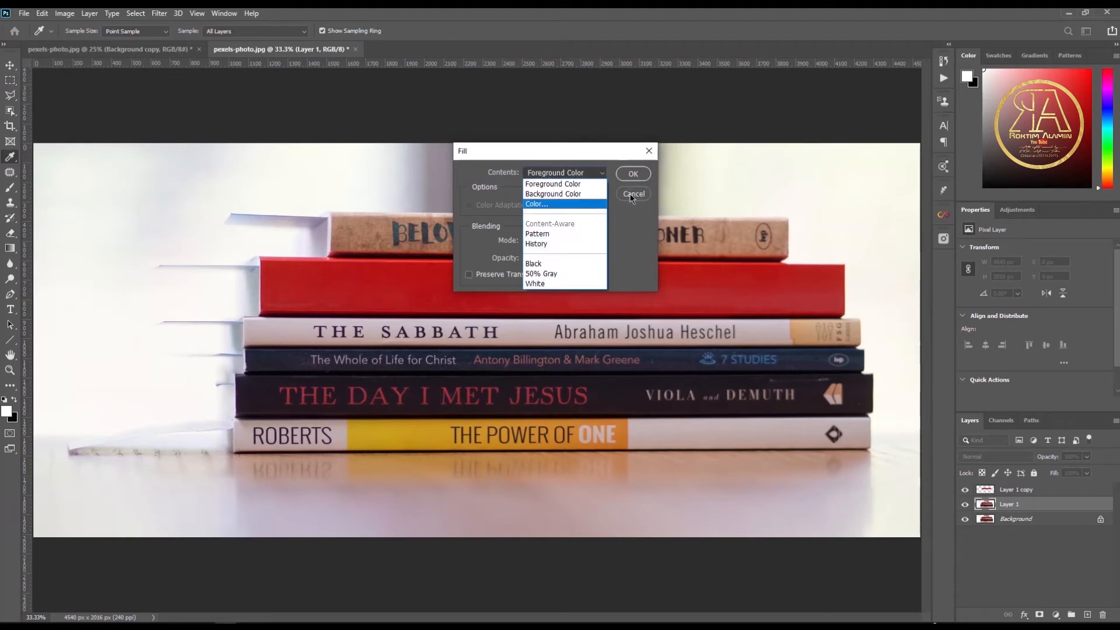
pyautogui.click(560, 175)
pyautogui.click(633, 194)
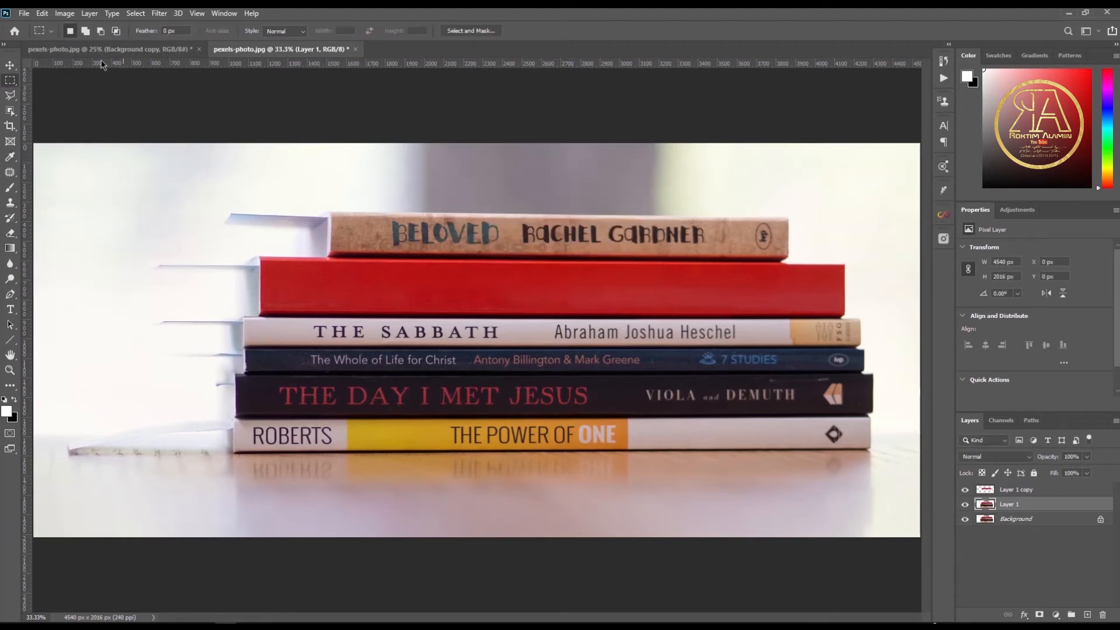
pyautogui.click(42, 13)
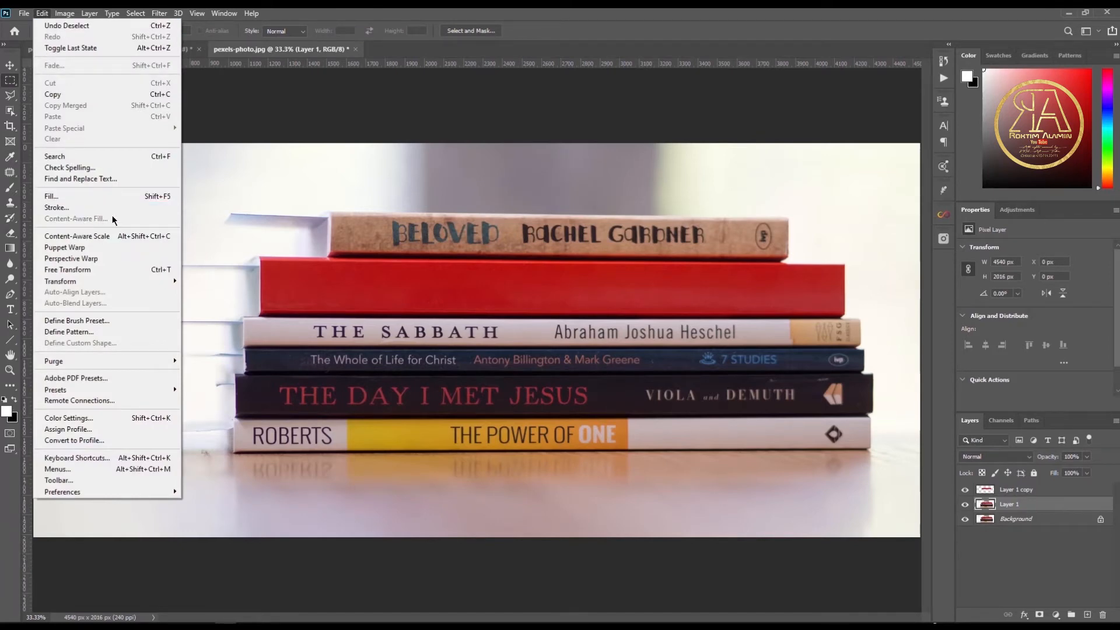
pyautogui.click(292, 122)
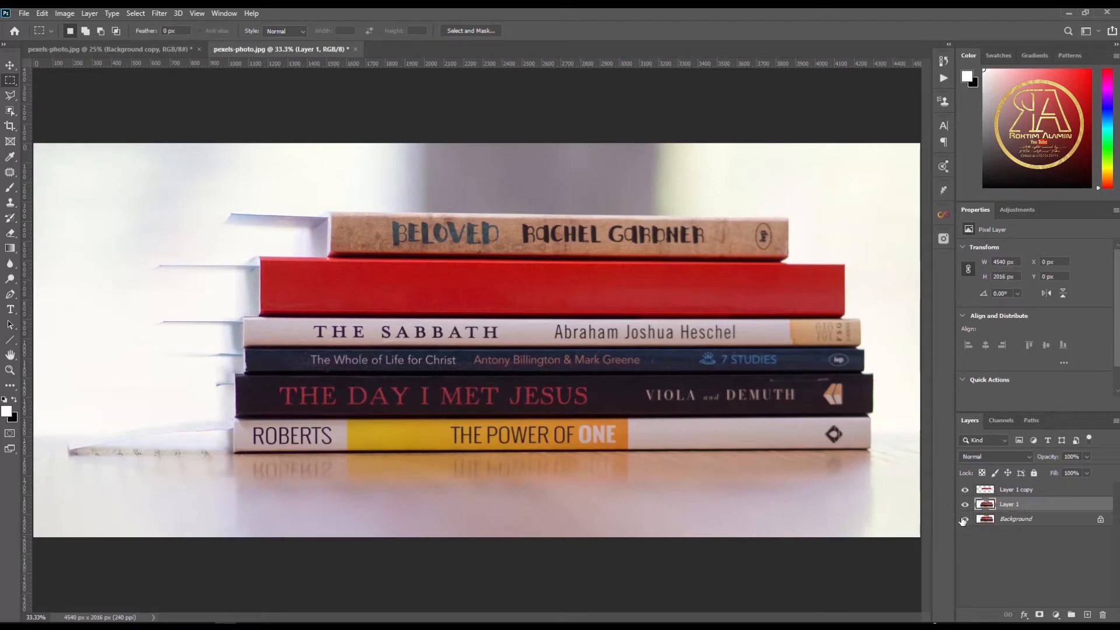
# - Switch to the runner photo and compare it with the Background copy layer hidden and shown, examining the area behind the front runner
pyautogui.click(120, 48)
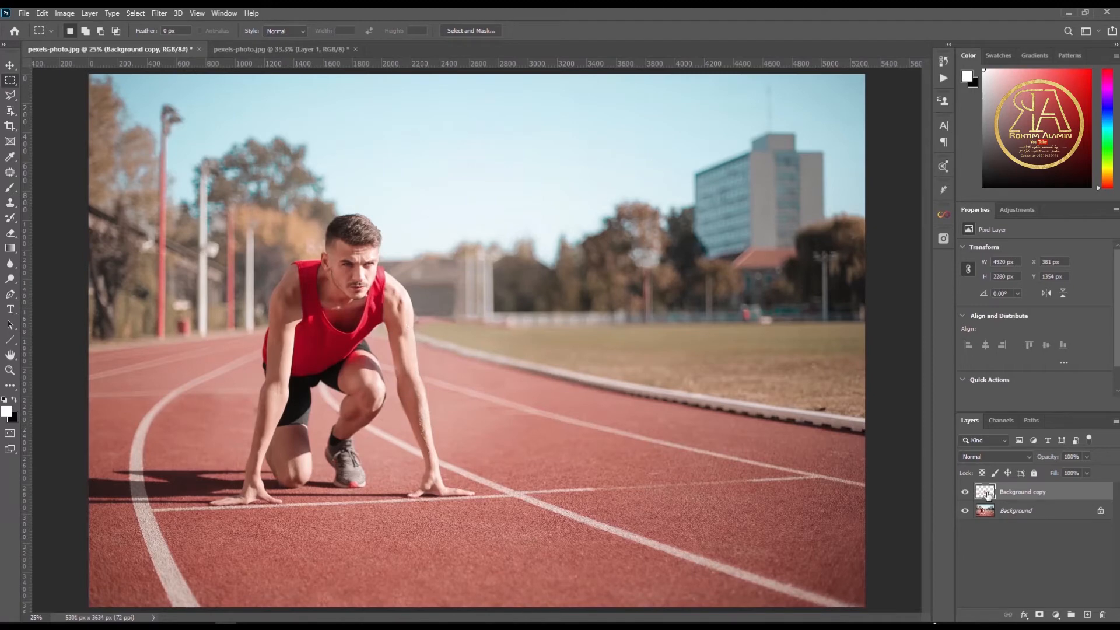
pyautogui.click(965, 493)
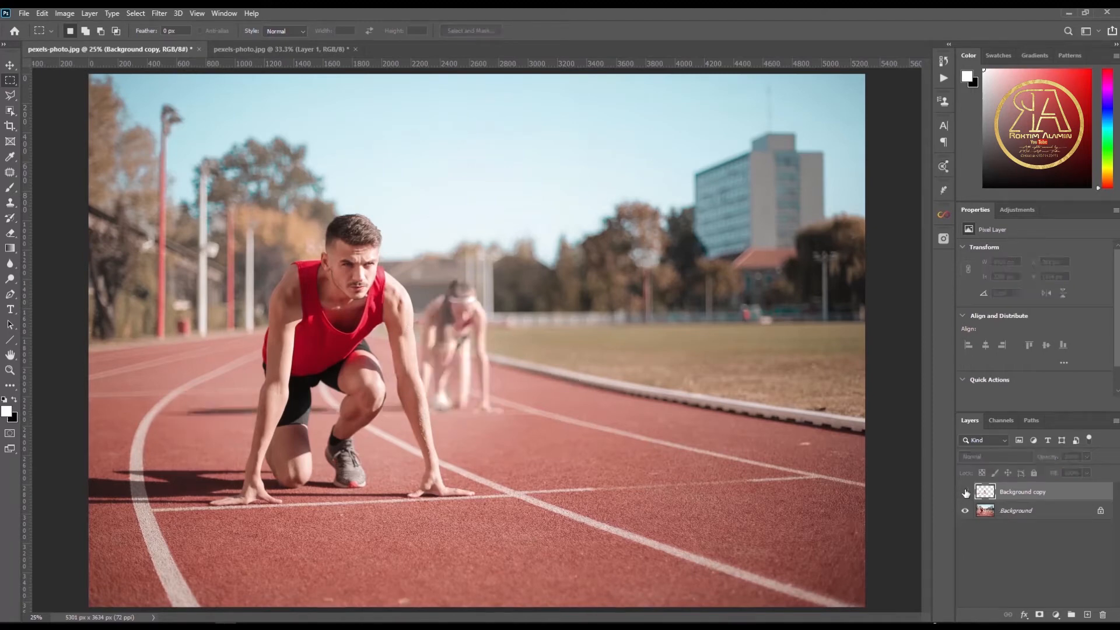
pyautogui.hotkey('ctrl', '+')
pyautogui.hotkey('ctrl', '+')
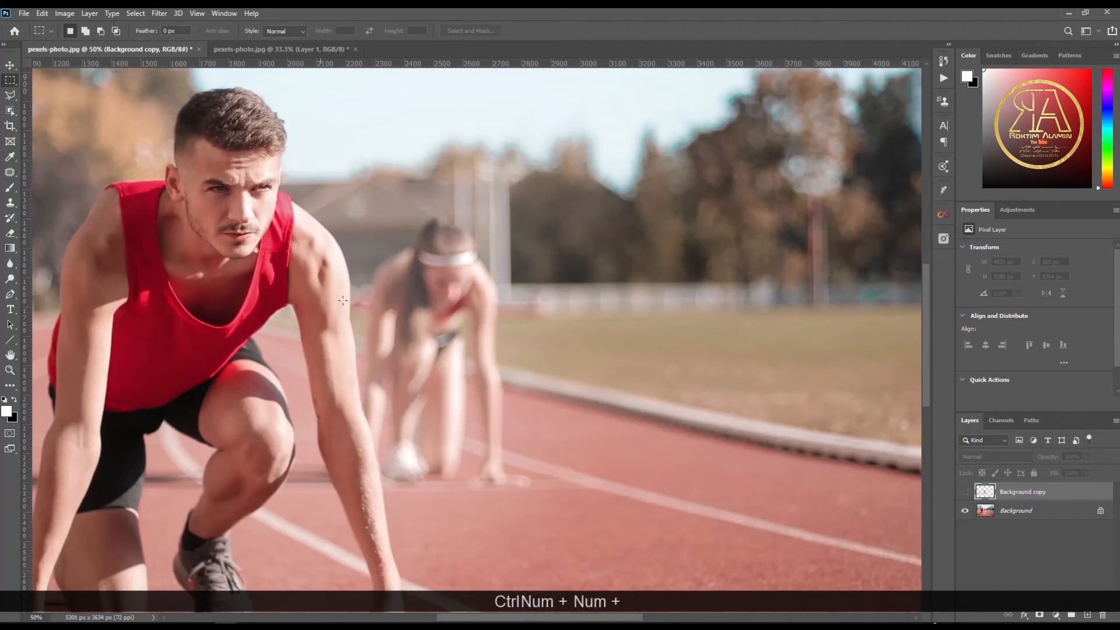
pyautogui.click(965, 492)
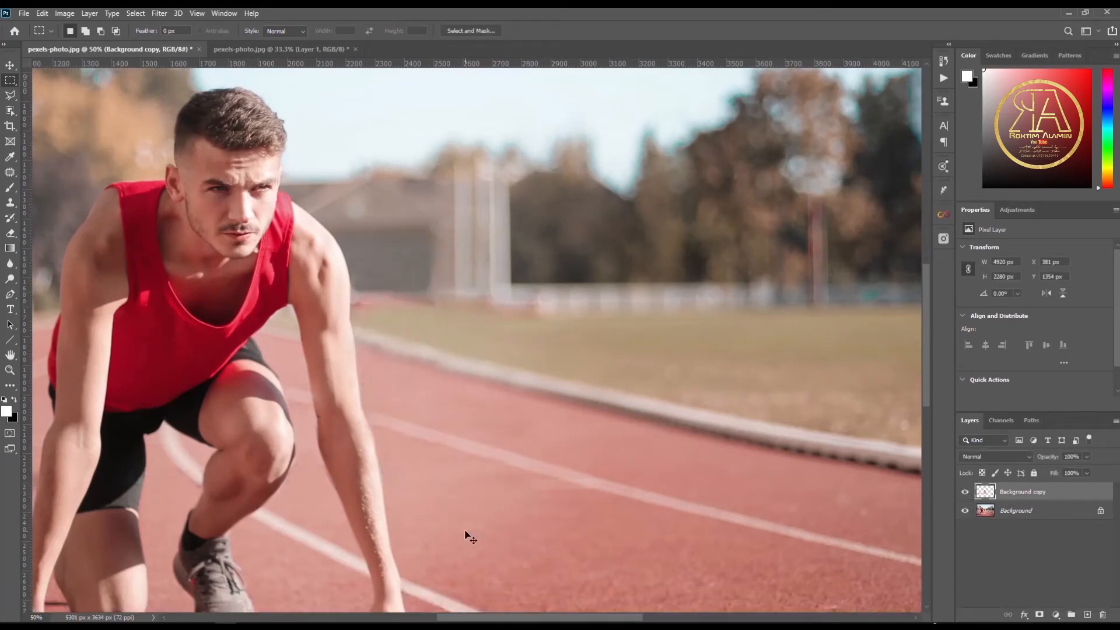
pyautogui.hotkey('ctrl', '+')
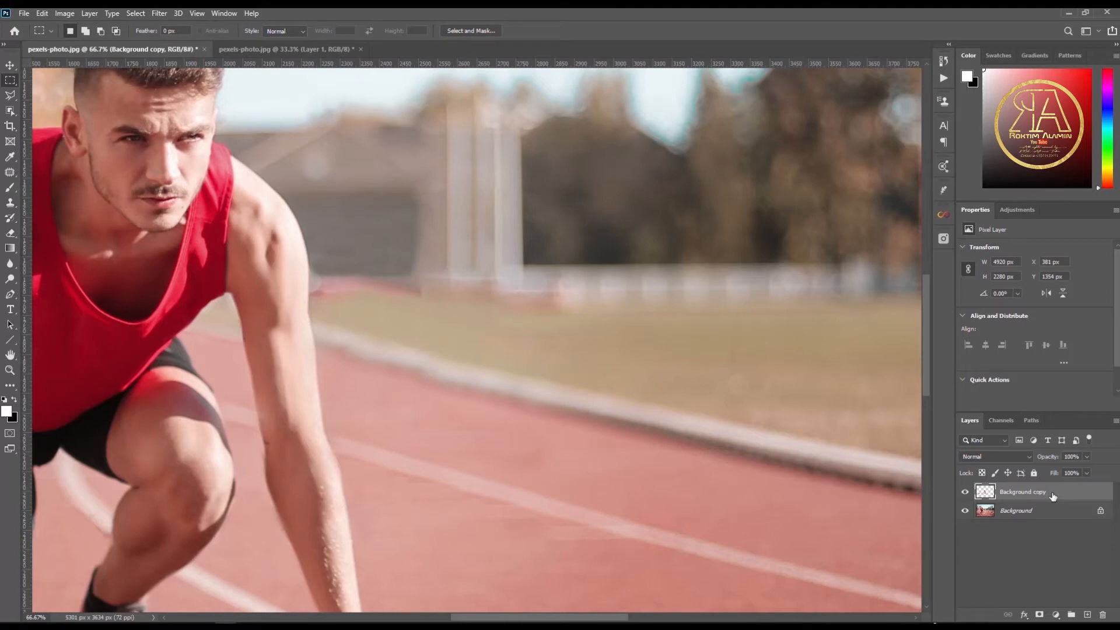
# - Delete the Background copy layer from the runner photo
pyautogui.moveTo(1053, 496); pyautogui.dragTo(1102, 614)
pyautogui.hotkey('ctrl', '-')
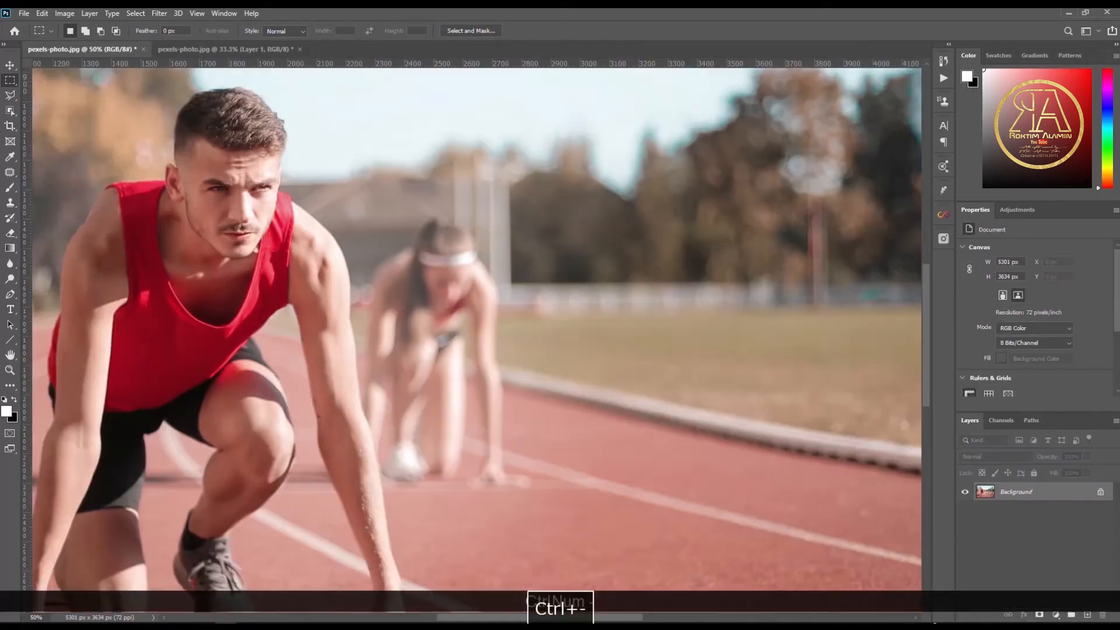
pyautogui.hotkey('ctrl', '+')
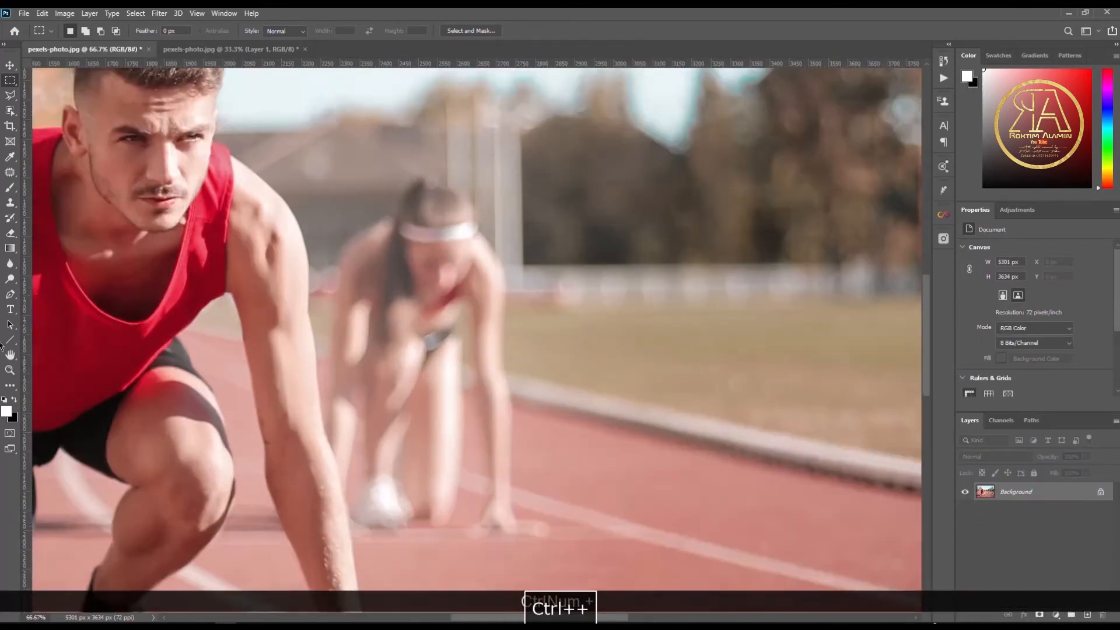
# - Outline the blurred background runner with the Lasso tool, adding the legs, feet and hands to the selection
pyautogui.click(9, 100)
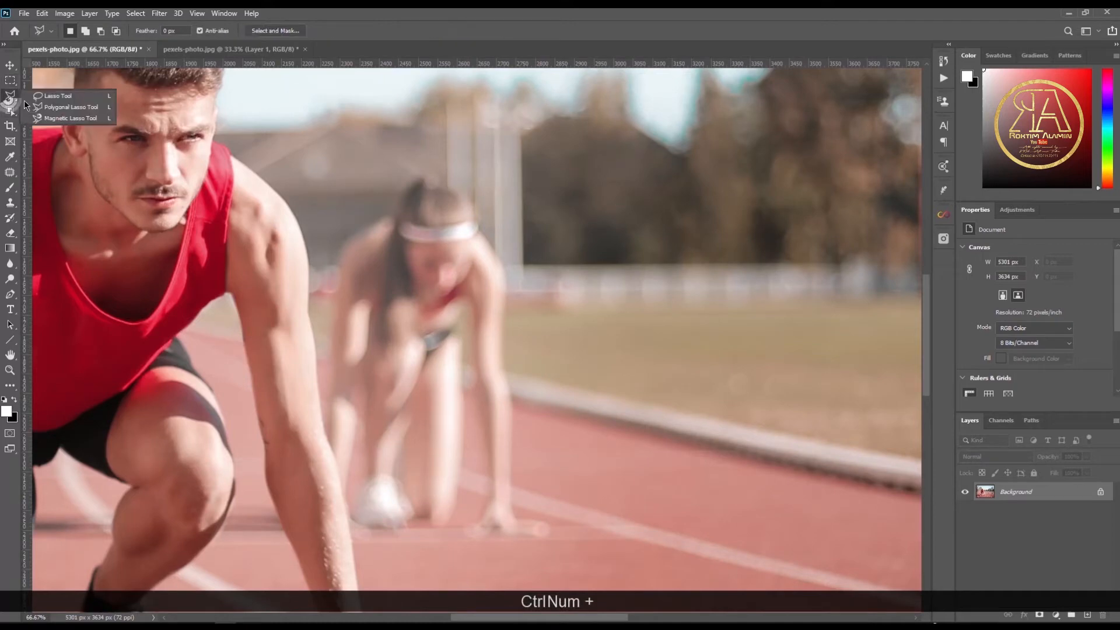
pyautogui.click(71, 93)
pyautogui.hotkey('ctrl', '+')
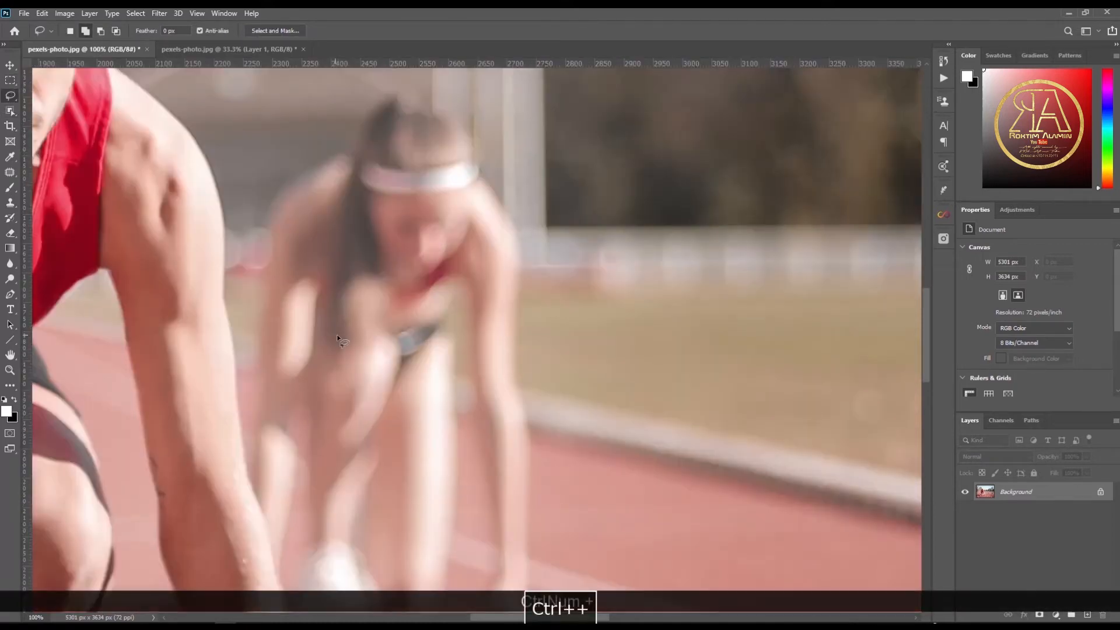
pyautogui.moveTo(257, 325); pyautogui.dragTo(267, 222)
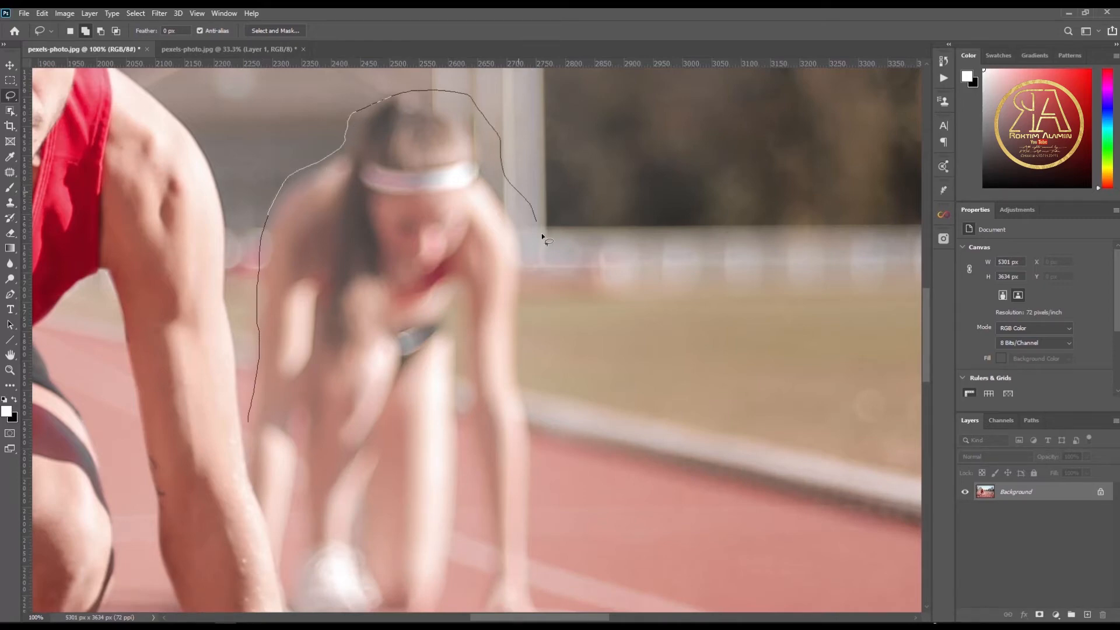
pyautogui.moveTo(633, 611); pyautogui.dragTo(633, 611)
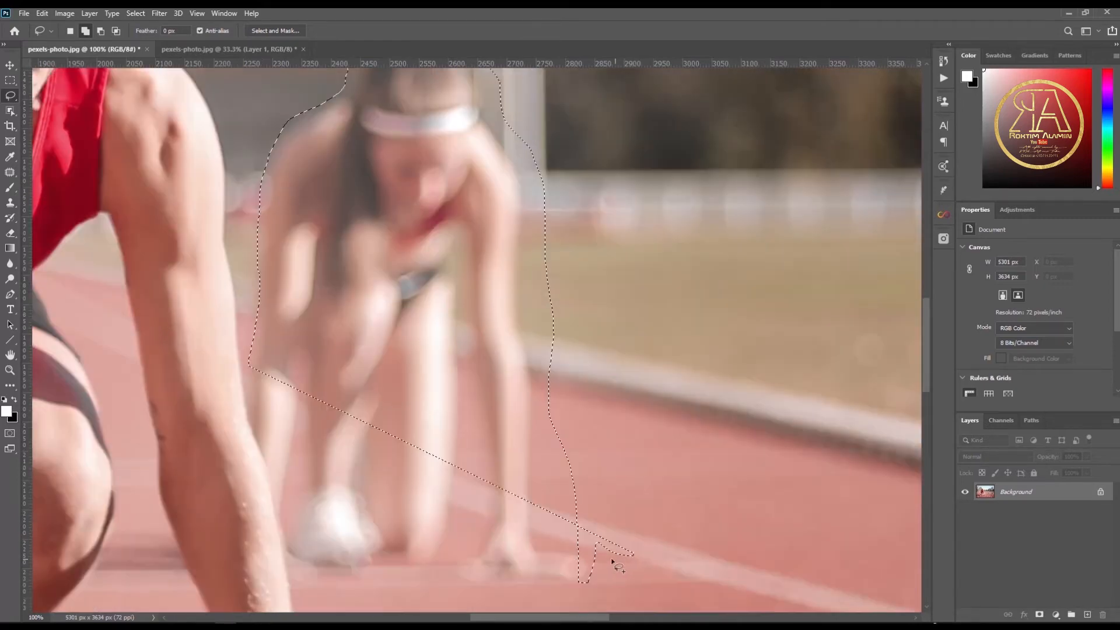
pyautogui.moveTo(480, 587); pyautogui.dragTo(479, 586)
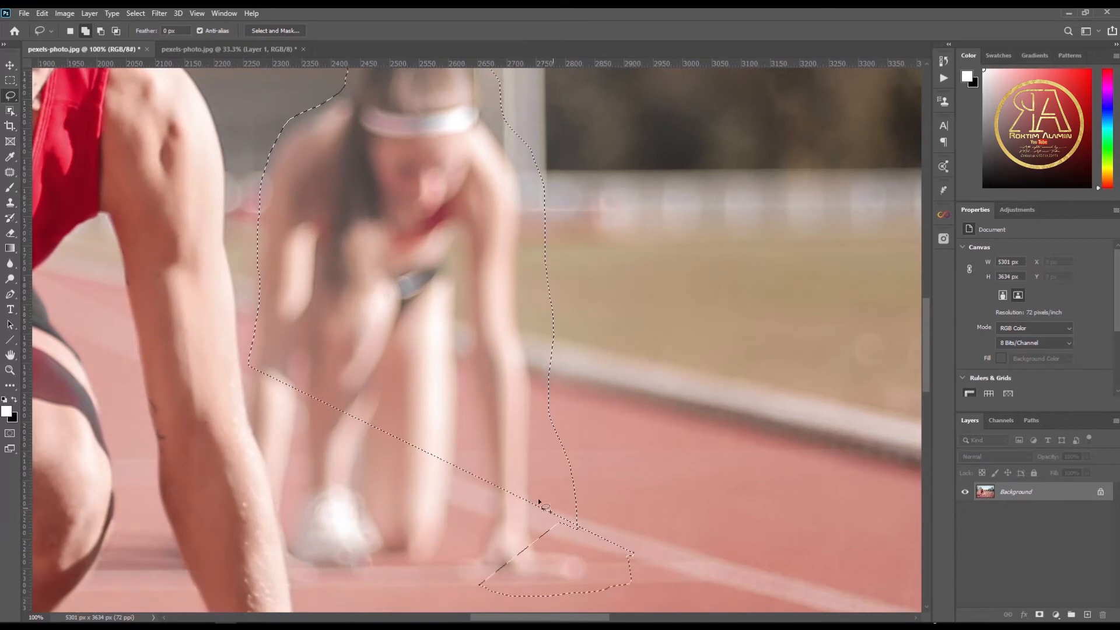
pyautogui.moveTo(550, 501); pyautogui.dragTo(606, 599)
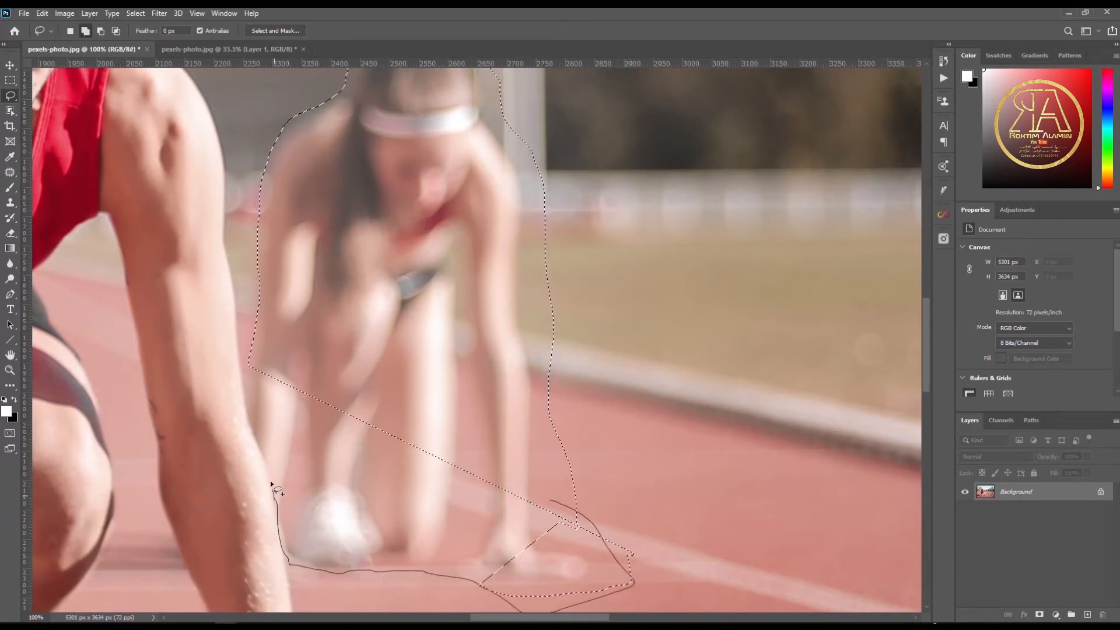
pyautogui.moveTo(247, 382); pyautogui.dragTo(248, 373)
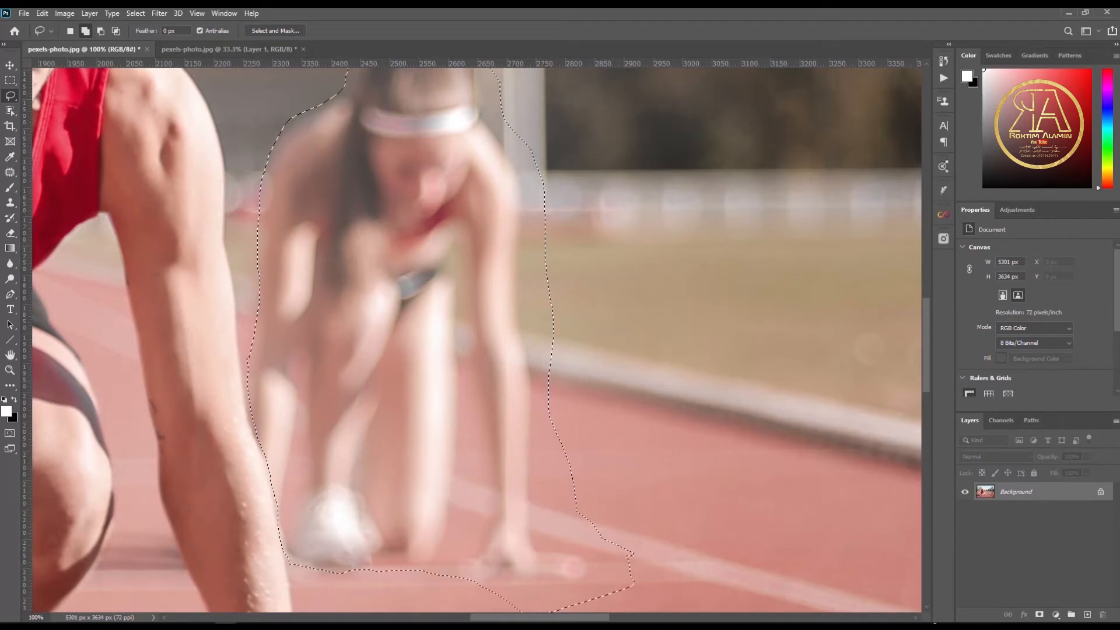
# - Check the selection edge along the front runner's arm and extend the selection above the background runner's head
pyautogui.press('ctrl+KP_Add')
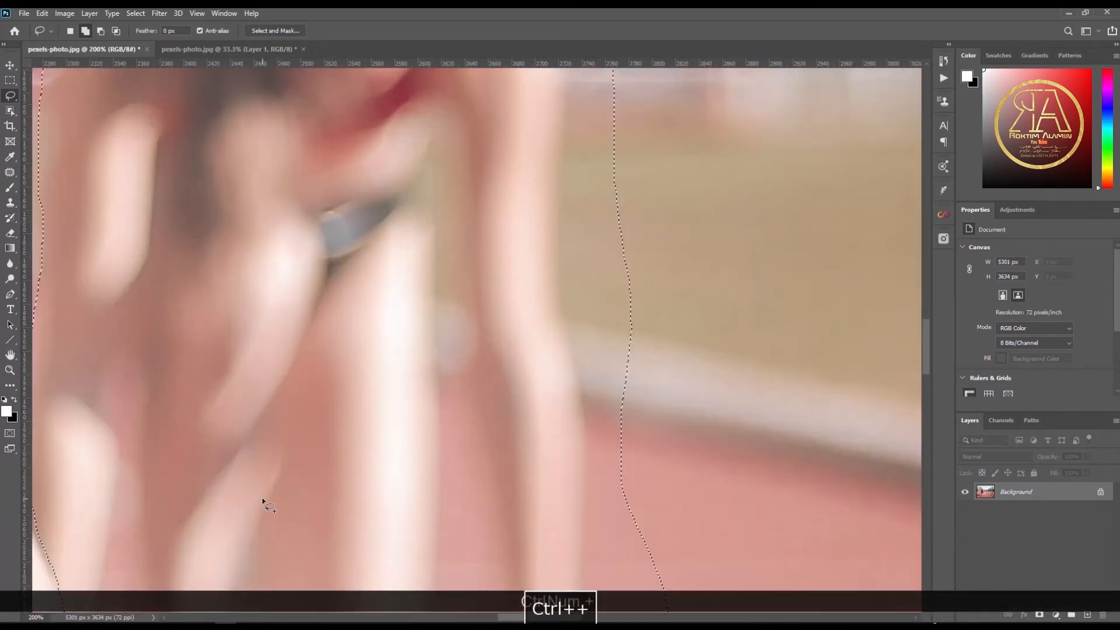
pyautogui.moveTo(525, 617)
pyautogui.mouseDown()
pyautogui.moveTo(447, 615)
pyautogui.moveTo(476, 616)
pyautogui.mouseUp()
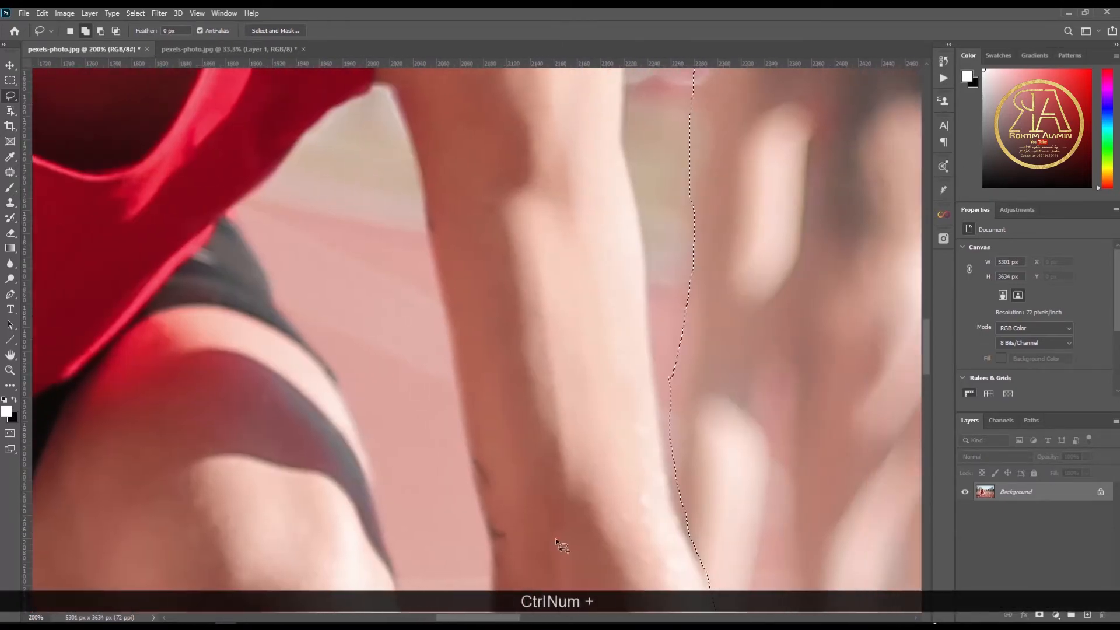
pyautogui.scroll(-4, 659, 513)
pyautogui.scroll(-2, 735, 527)
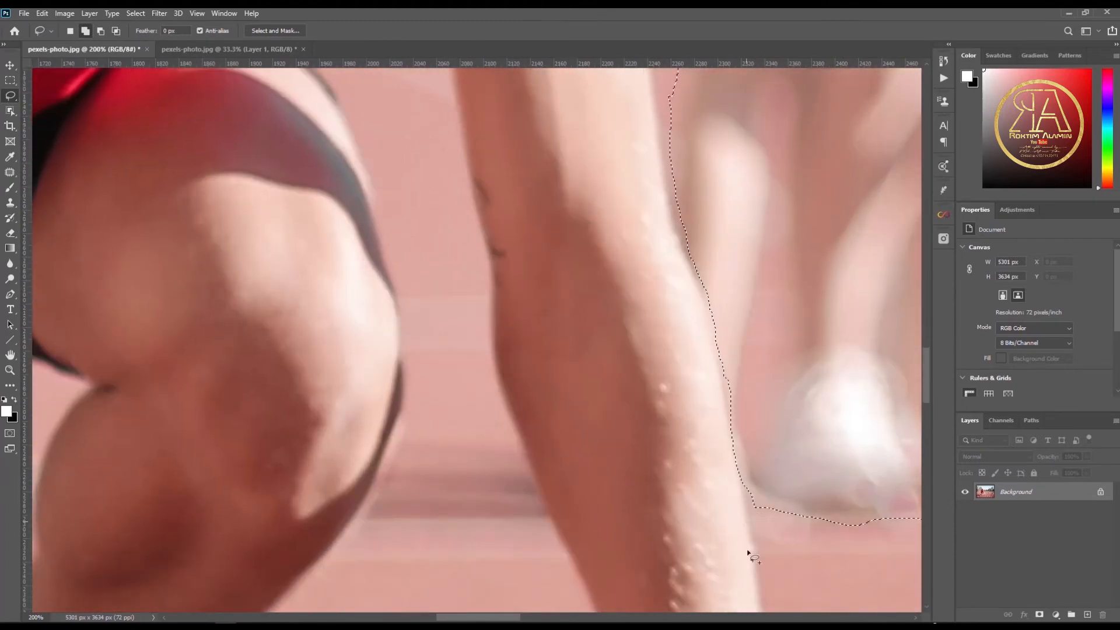
pyautogui.press('ctrl+KP_Subtract')
pyautogui.press('ctrl+KP_Subtract')
pyautogui.press('ctrl+KP_Subtract')
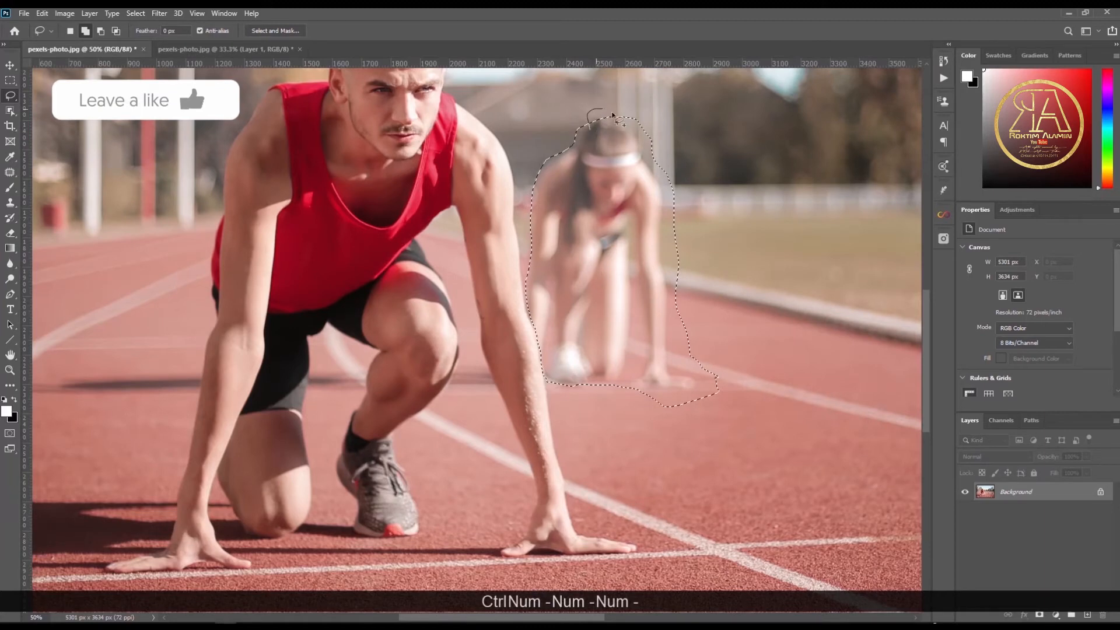
pyautogui.moveTo(612, 115); pyautogui.dragTo(617, 119)
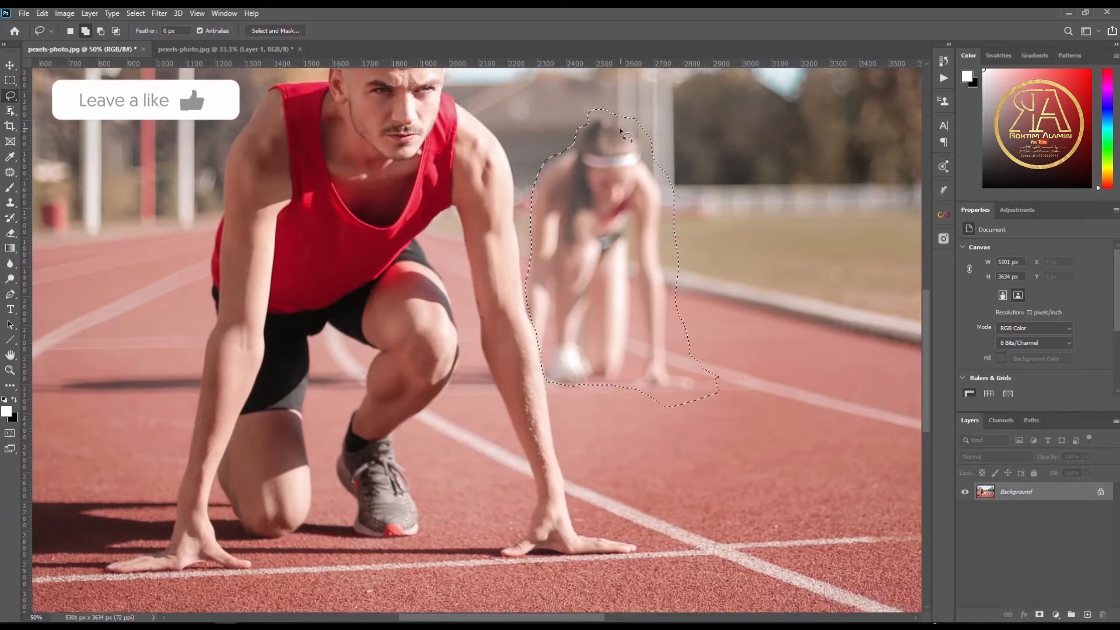
# - Open the Content-Aware Fill workspace for the selected background runner
pyautogui.click(40, 12)
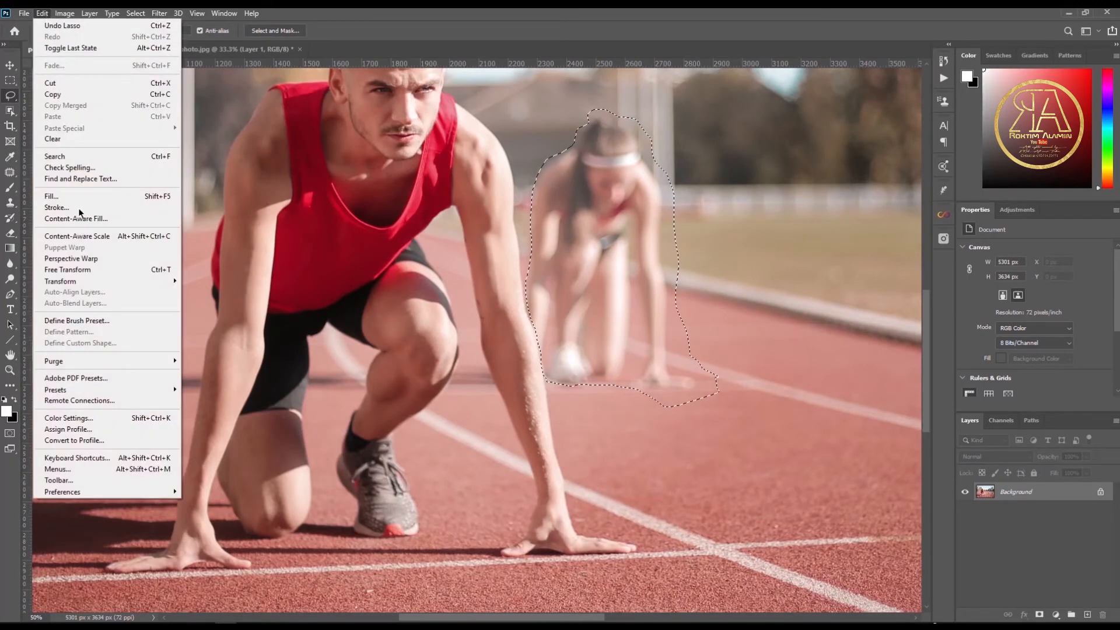
pyautogui.click(76, 218)
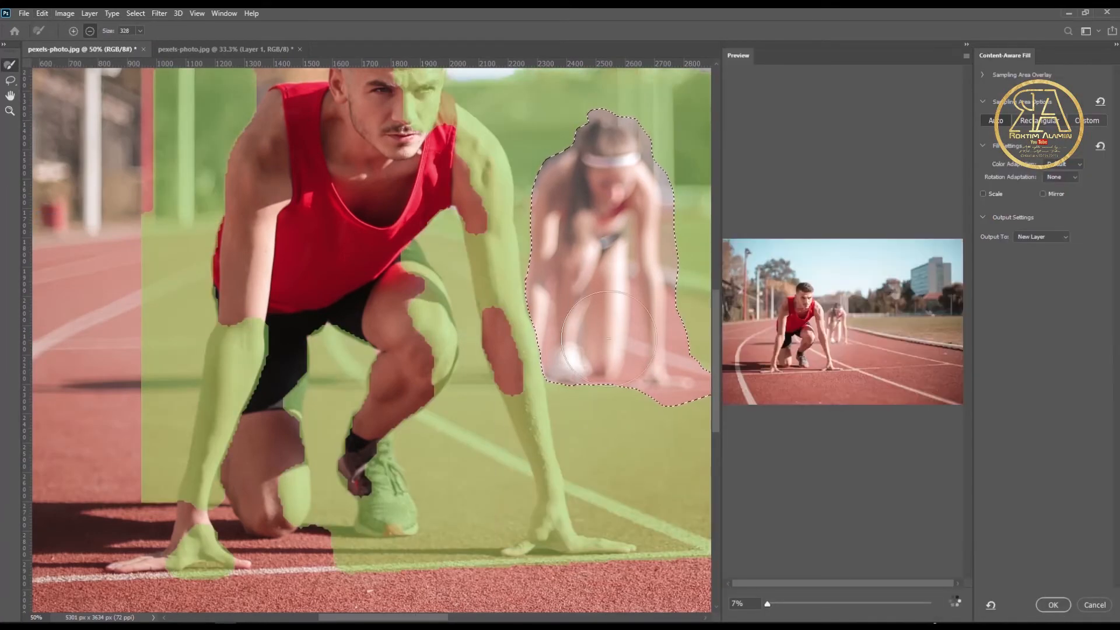
pyautogui.hotkey('ctrl', '-')
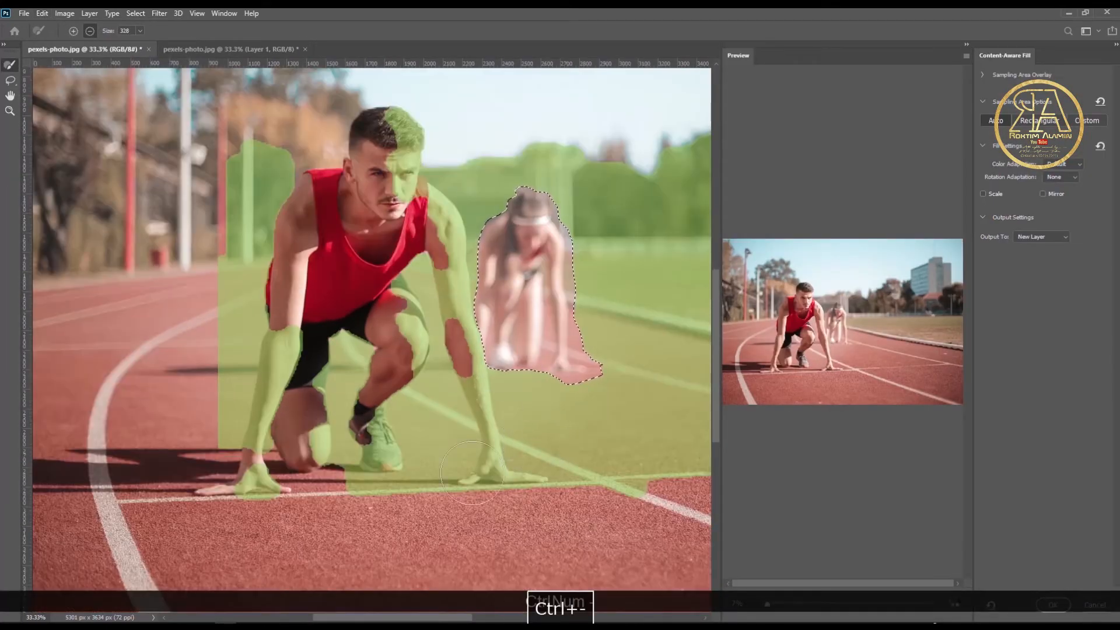
# - Apply the Content-Aware Fill over the background runner, with the output going to a new layer
pyautogui.moveTo(469, 620); pyautogui.dragTo(521, 620)
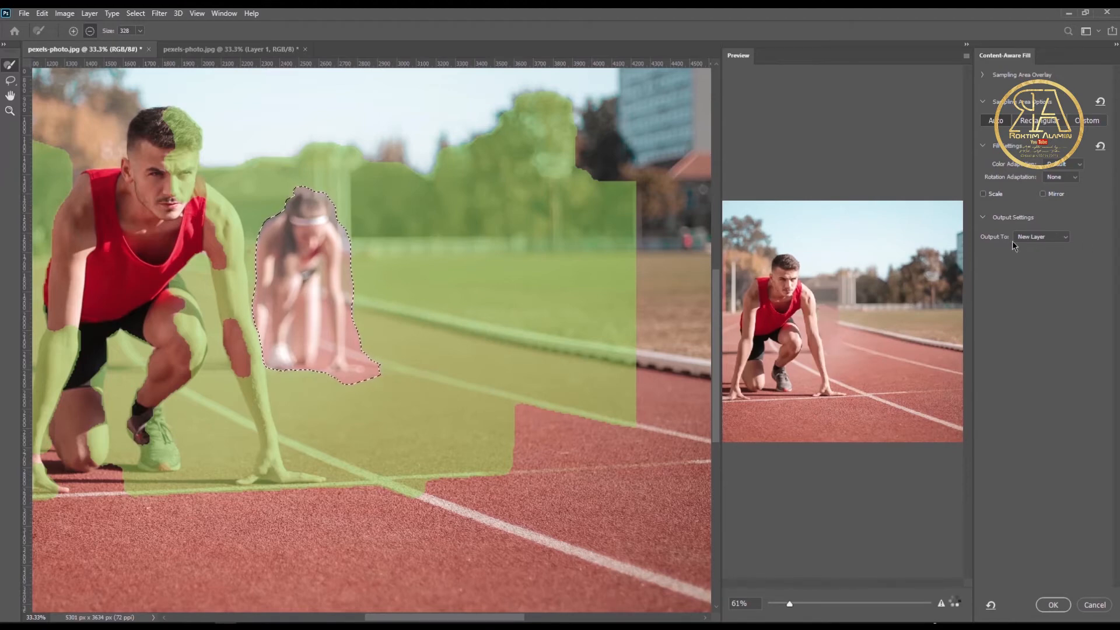
pyautogui.click(1053, 605)
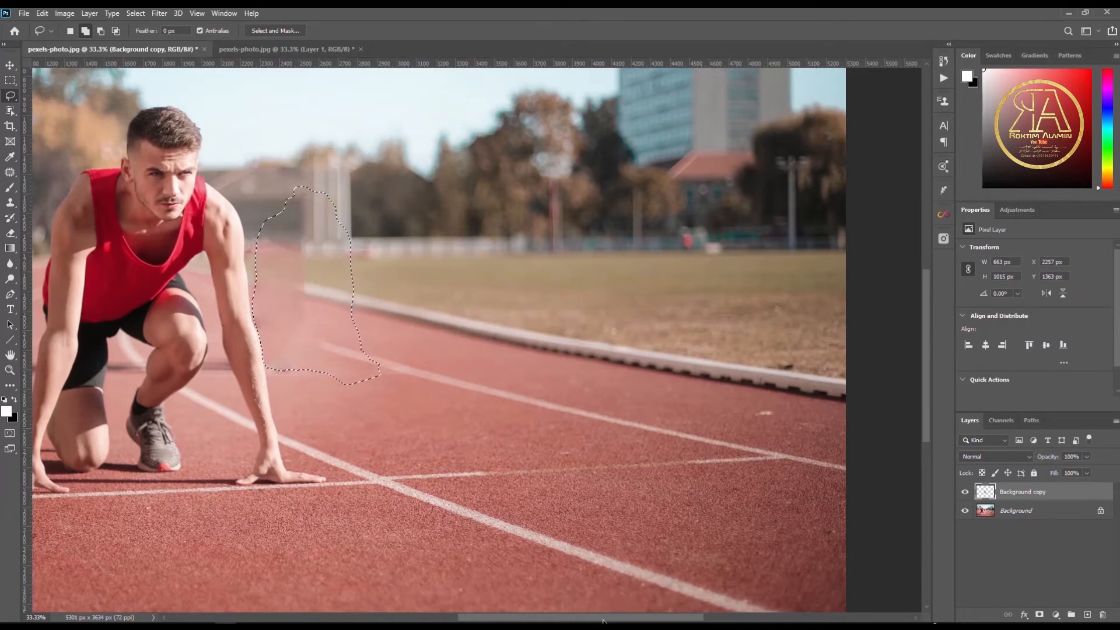
# - Drop the selection and ready the Clone Stamp tool with sampling set to Current & Below
pyautogui.moveTo(603, 617); pyautogui.dragTo(560, 617)
pyautogui.click(10, 202)
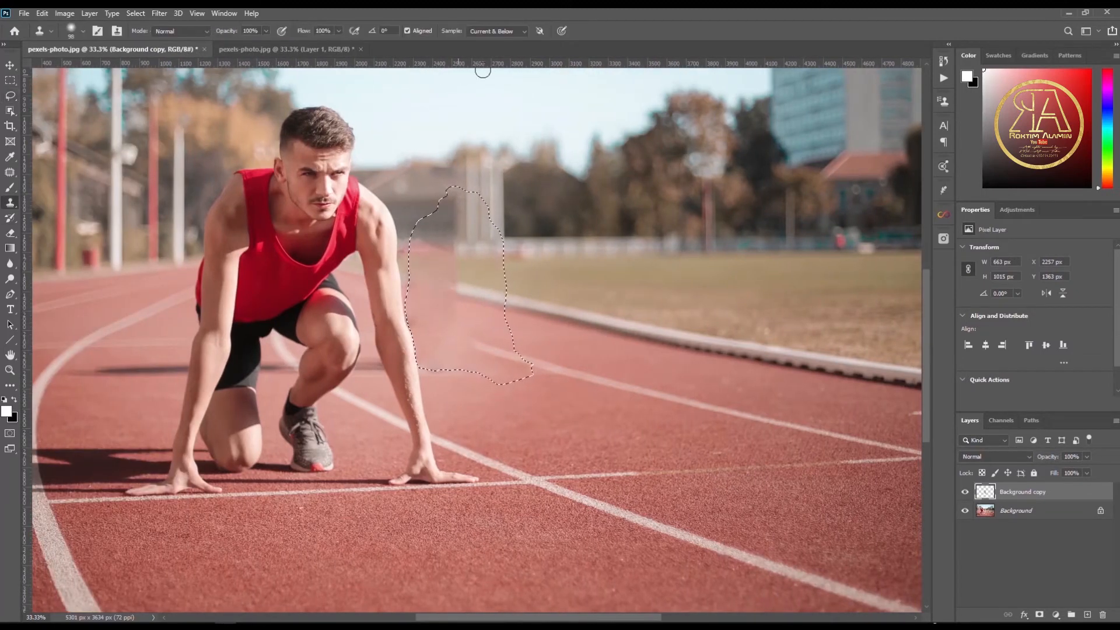
pyautogui.click(497, 35)
pyautogui.click(503, 52)
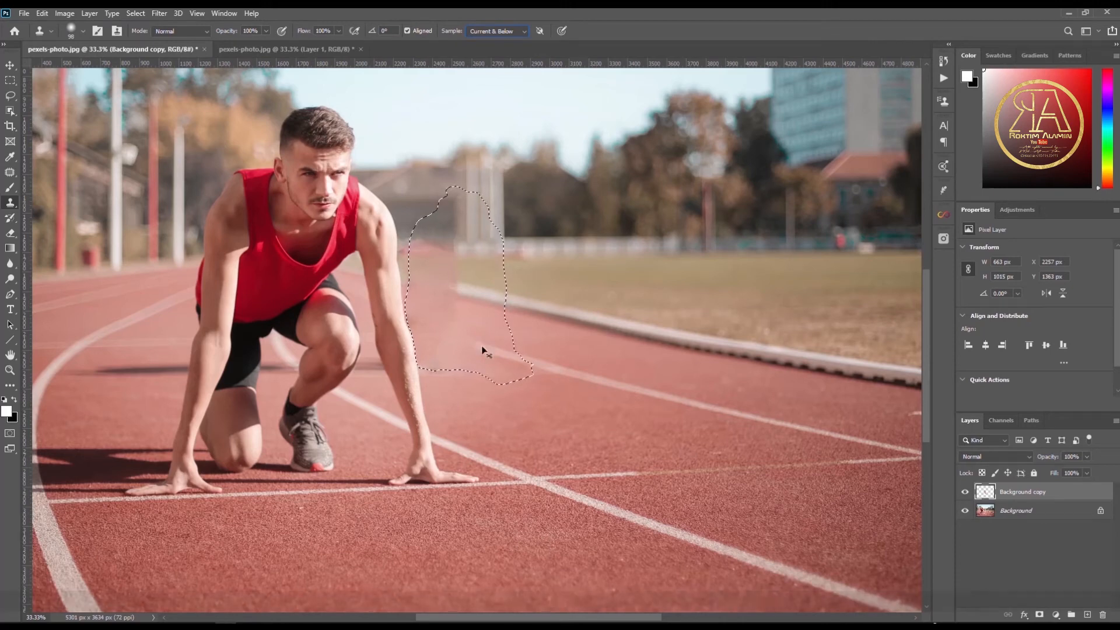
pyautogui.hotkey('ctrl', 'd')
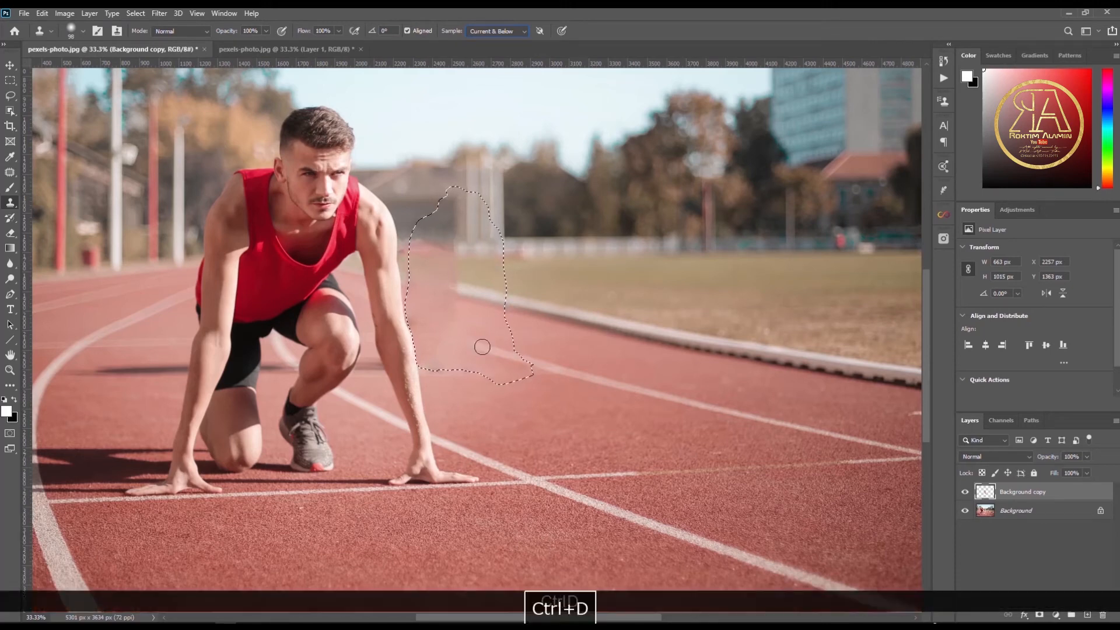
pyautogui.click(10, 80)
pyautogui.hotkey('ctrl', 'd')
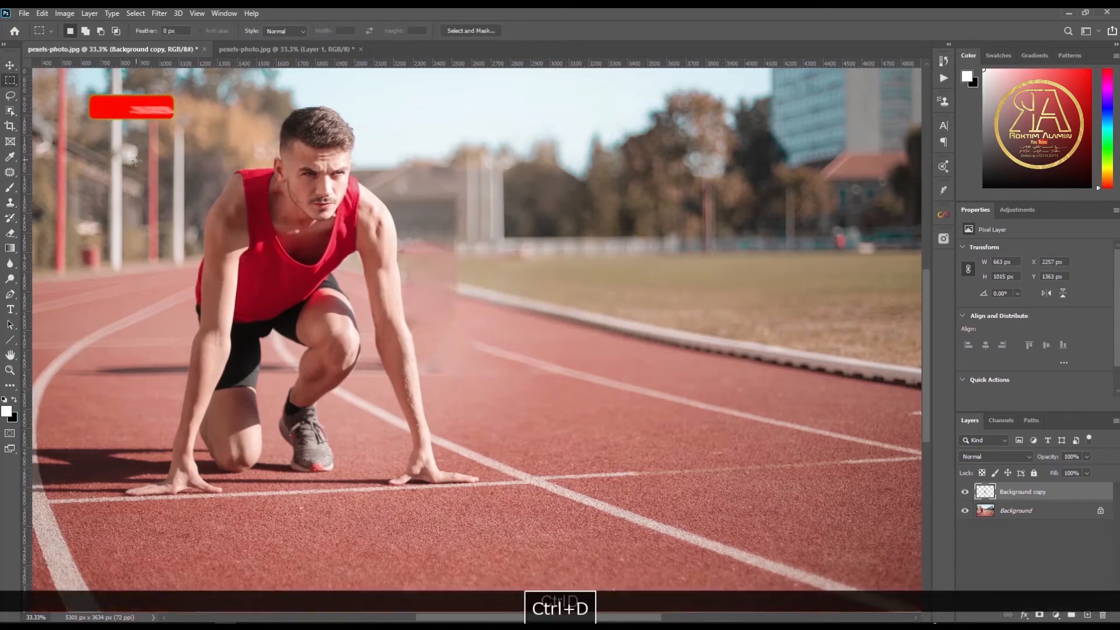
pyautogui.click(10, 203)
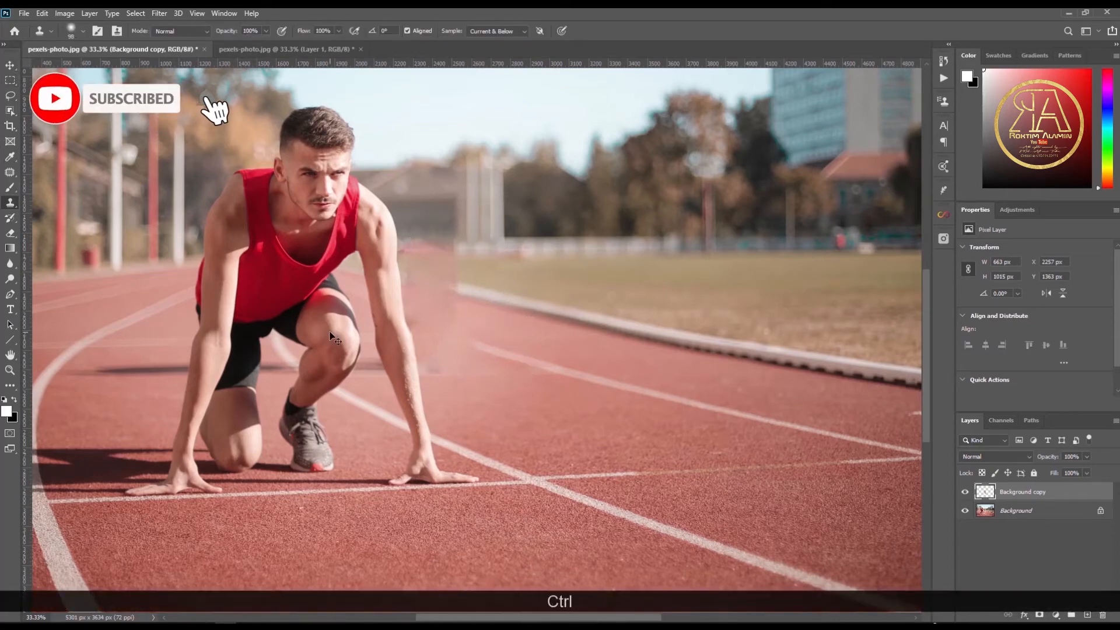
# - Extend the broken white lane line across the filled area to the front runner's forearm using a 230 px Clone Stamp brush
pyautogui.hotkey('ctrl', '+')
pyautogui.hotkey('ctrl', '+')
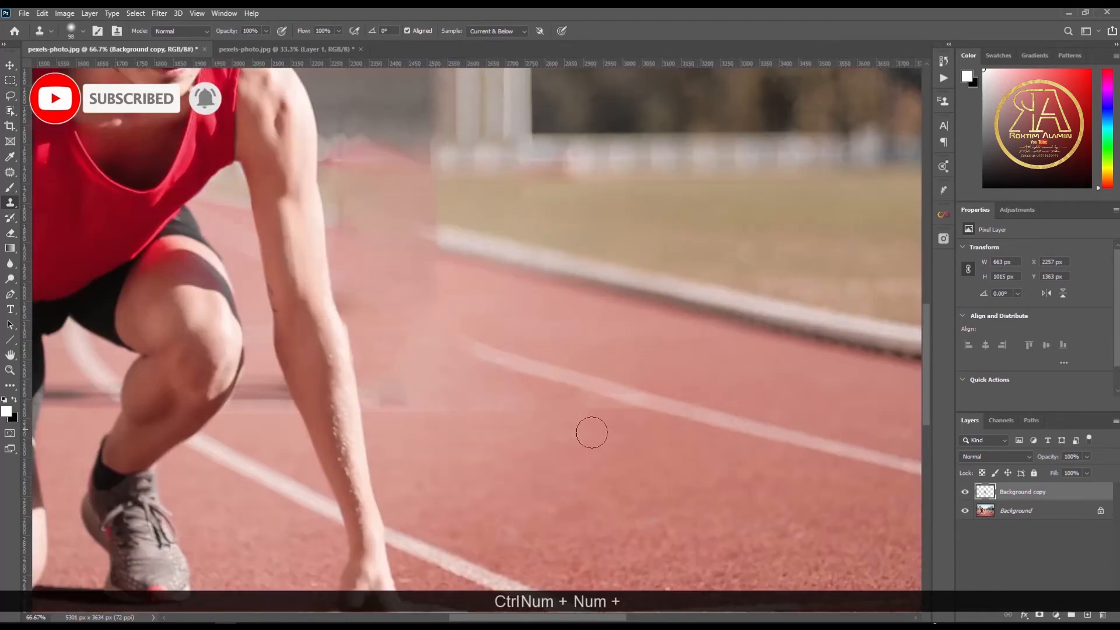
pyautogui.moveTo(511, 450); pyautogui.dragTo(540, 450)
pyautogui.keyDown('alt'); pyautogui.click(588, 389); pyautogui.keyUp('alt')
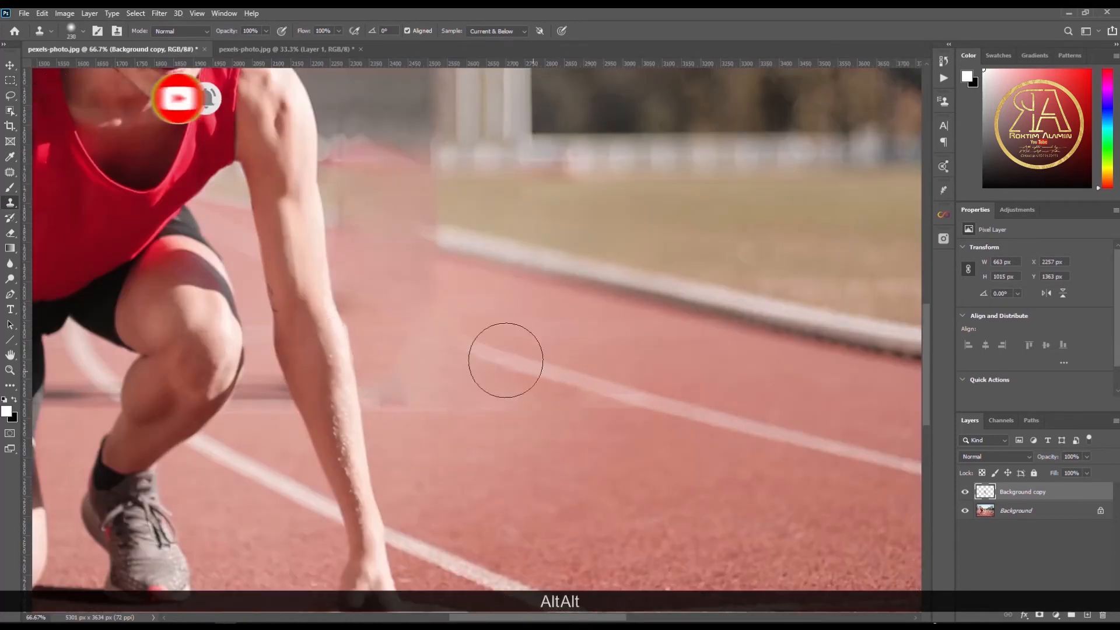
pyautogui.moveTo(467, 350); pyautogui.dragTo(365, 306)
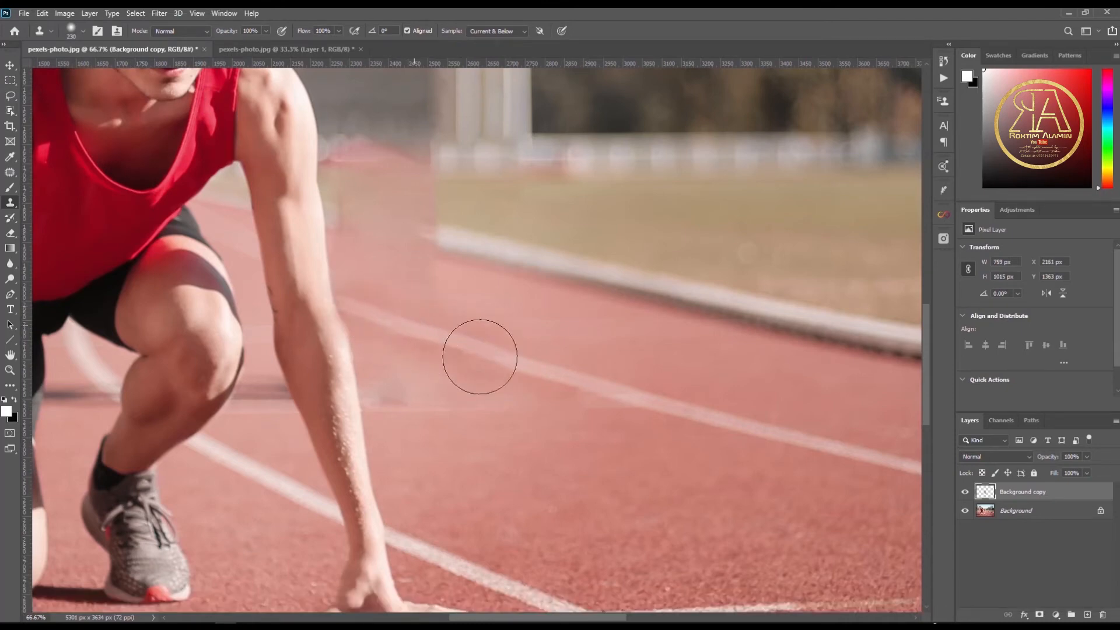
# - Clone the white curb between the grass and the track across the filled area to the front runner's arm
pyautogui.scroll(2, 477, 355)
pyautogui.keyDown('alt'); pyautogui.click(504, 312); pyautogui.keyUp('alt')
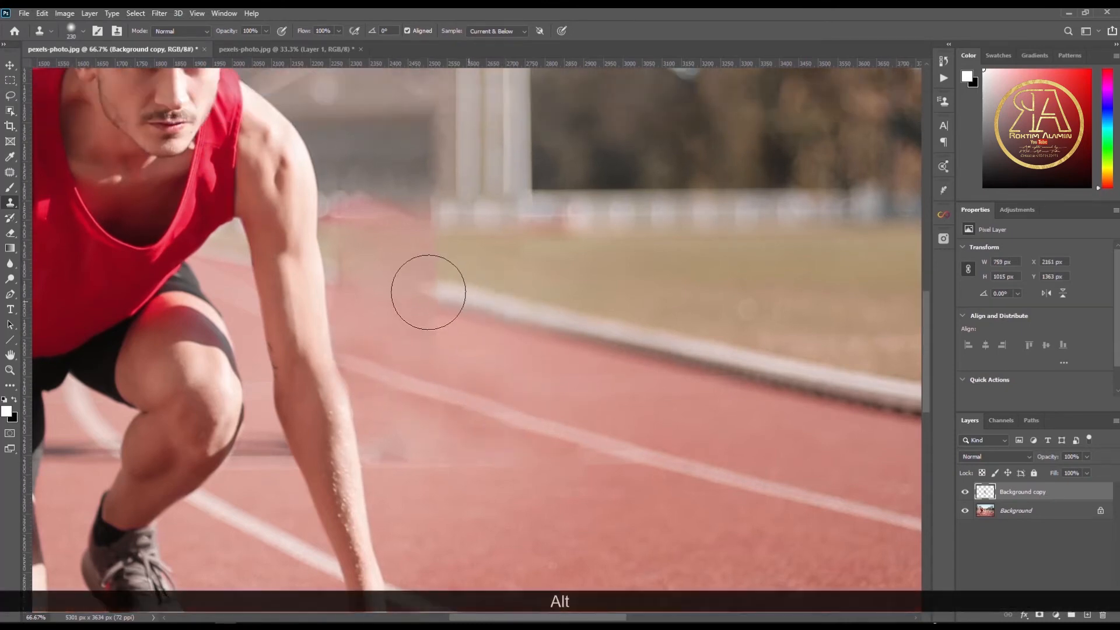
pyautogui.moveTo(429, 292); pyautogui.dragTo(362, 275)
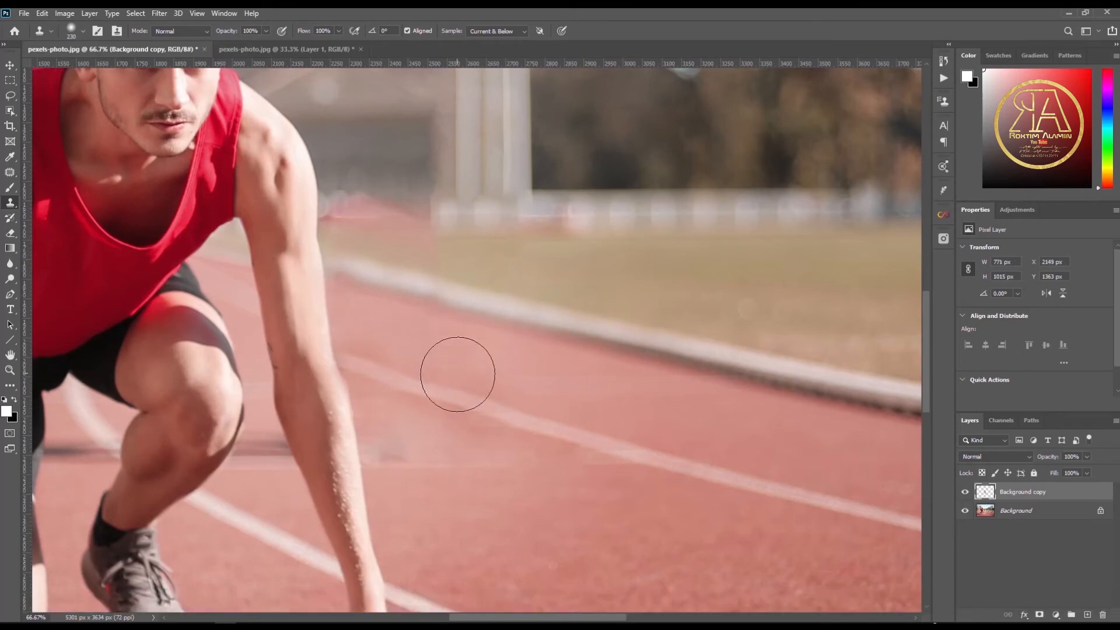
# - Clone grey building texture over the hazy red fill remnants beside the front runner's shoulder, using a smaller brush
pyautogui.hotkey('ctrl', '+')
pyautogui.moveTo(519, 273)
pyautogui.keyDown('alt'); pyautogui.mouseDown()
pyautogui.moveTo(469, 274)
pyautogui.moveTo(485, 284)
pyautogui.mouseUp(); pyautogui.keyUp('alt')
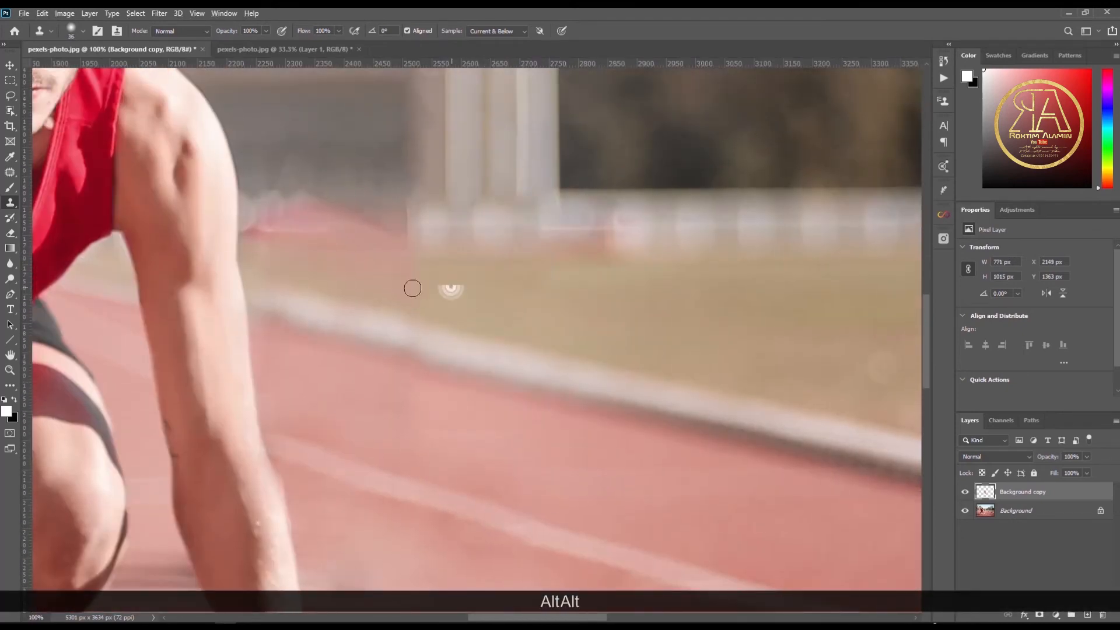
pyautogui.keyDown('alt'); pyautogui.moveTo(325, 149); pyautogui.dragTo(334, 149); pyautogui.keyUp('alt')
pyautogui.keyDown('alt'); pyautogui.click(333, 152); pyautogui.keyUp('alt')
pyautogui.moveTo(281, 196); pyautogui.dragTo(382, 196)
pyautogui.moveTo(393, 155); pyautogui.dragTo(387, 217)
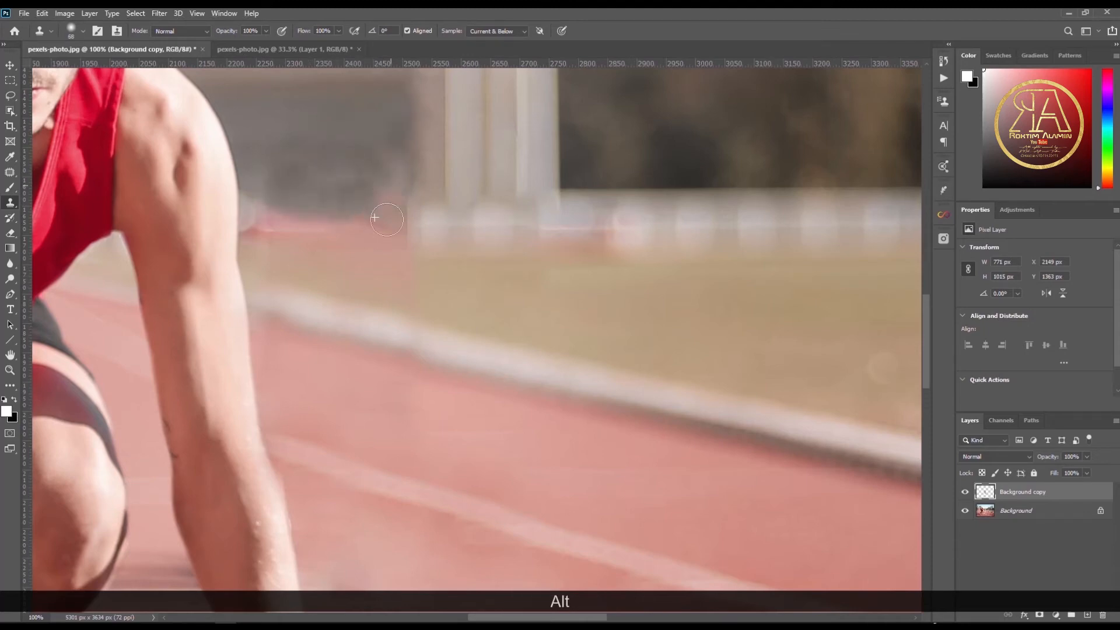
# - Cover the remaining smudges along the building's lower edge, up to the pale poles, with cloned dark grey texture
pyautogui.keyDown('alt'); pyautogui.click(343, 136); pyautogui.keyUp('alt')
pyautogui.moveTo(383, 161)
pyautogui.mouseDown()
pyautogui.moveTo(387, 201)
pyautogui.moveTo(366, 200)
pyautogui.moveTo(335, 159)
pyautogui.moveTo(257, 199)
pyautogui.moveTo(268, 199)
pyautogui.moveTo(254, 189)
pyautogui.moveTo(259, 211)
pyautogui.moveTo(374, 210)
pyautogui.mouseUp()
pyautogui.keyDown('alt'); pyautogui.click(333, 164); pyautogui.keyUp('alt')
pyautogui.keyDown('alt'); pyautogui.click(372, 190); pyautogui.keyUp('alt')
pyautogui.click(392, 204)
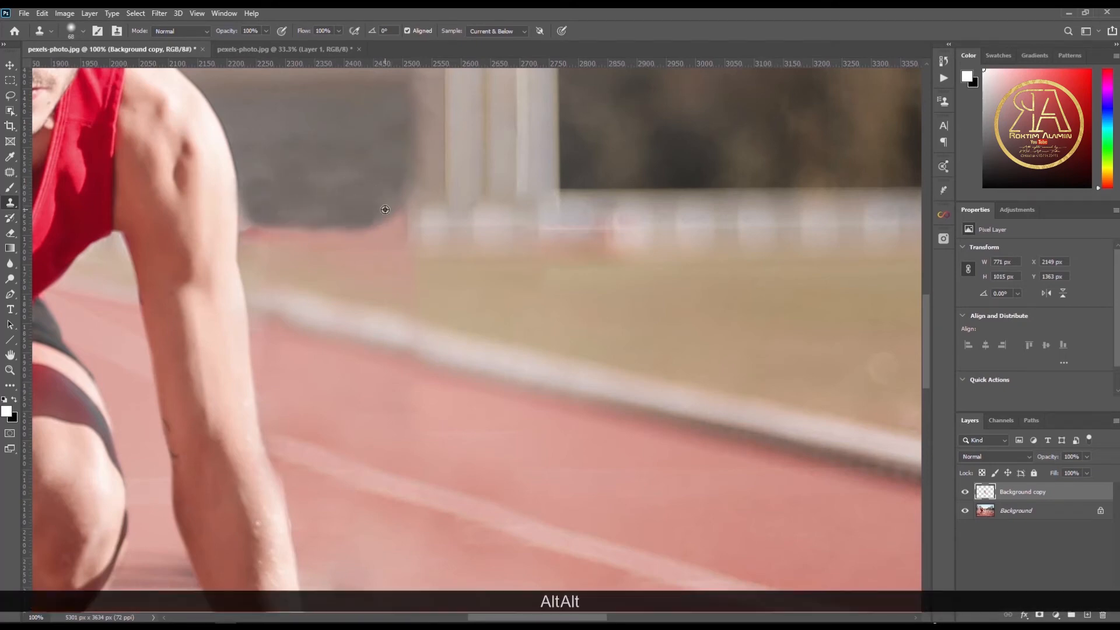
pyautogui.keyDown('alt'); pyautogui.click(330, 160); pyautogui.keyUp('alt')
pyautogui.keyDown('alt'); pyautogui.click(286, 118); pyautogui.keyUp('alt')
pyautogui.moveTo(290, 146); pyautogui.dragTo(331, 177)
pyautogui.click(384, 210)
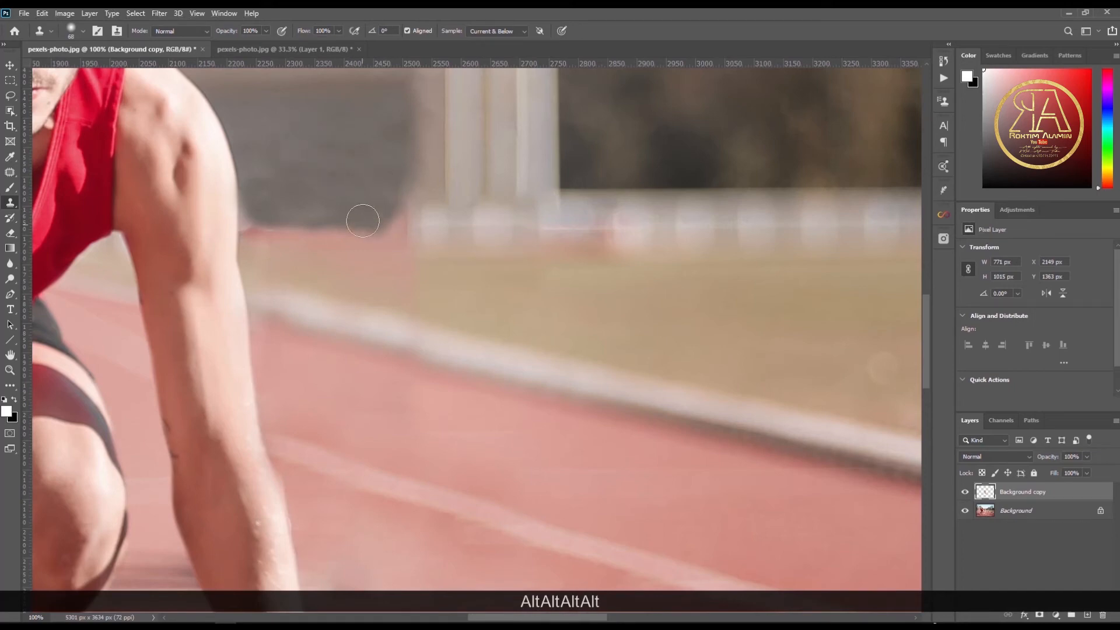
# - Smooth the track surface between the white curb and the lane line with a 170 px Clone Stamp brush
pyautogui.hotkey('ctrl', '-')
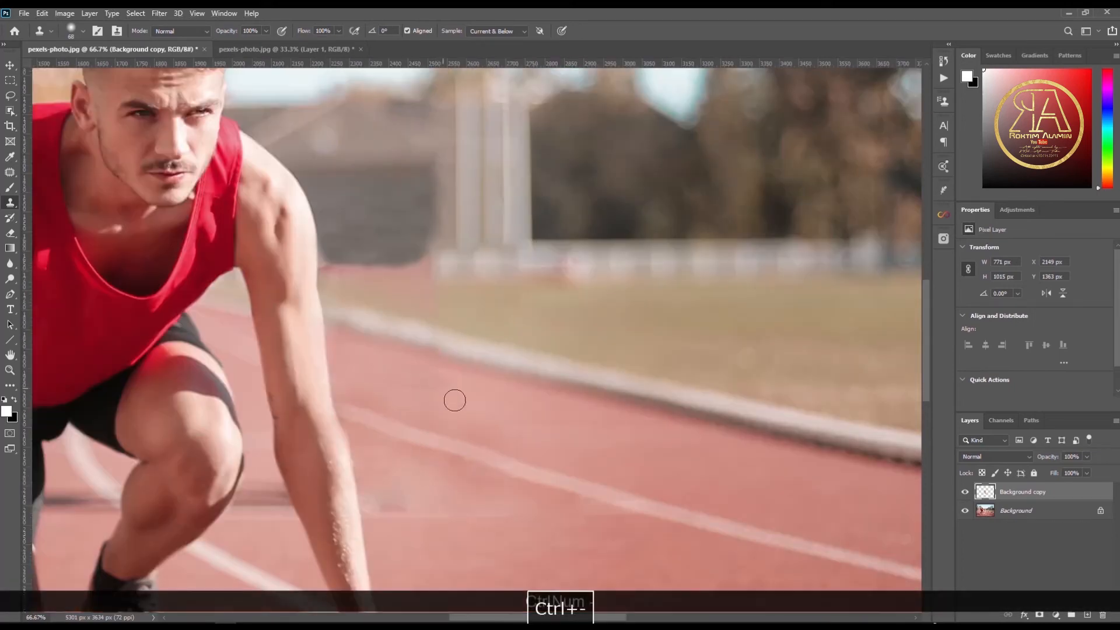
pyautogui.moveTo(521, 421); pyautogui.dragTo(550, 421)
pyautogui.moveTo(437, 385)
pyautogui.mouseDown()
pyautogui.moveTo(490, 411)
pyautogui.moveTo(667, 448)
pyautogui.mouseUp()
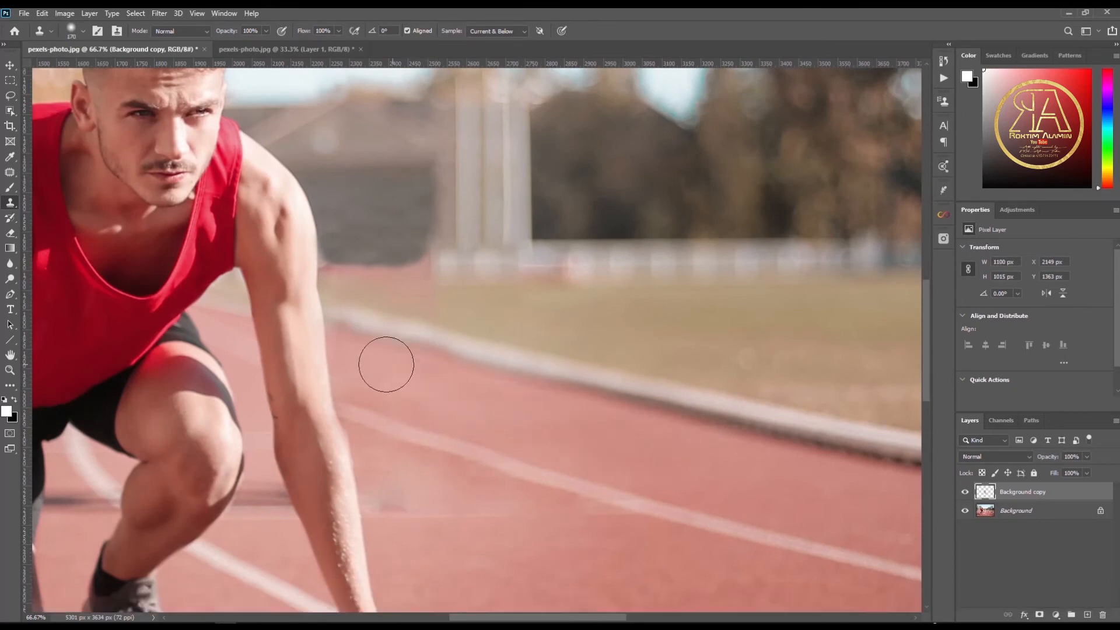
# - Clone clean track surface over the blotches and faint line below the lane line, beside the front runner's forearm
pyautogui.scroll(-3, 505, 549)
pyautogui.moveTo(519, 455)
pyautogui.mouseDown()
pyautogui.moveTo(491, 435)
pyautogui.moveTo(401, 439)
pyautogui.moveTo(447, 443)
pyautogui.mouseUp()
pyautogui.keyDown('alt'); pyautogui.click(612, 492); pyautogui.keyUp('alt')
pyautogui.moveTo(586, 456)
pyautogui.mouseDown()
pyautogui.moveTo(609, 463)
pyautogui.moveTo(563, 449)
pyautogui.mouseUp()
pyautogui.moveTo(394, 408); pyautogui.dragTo(392, 403)
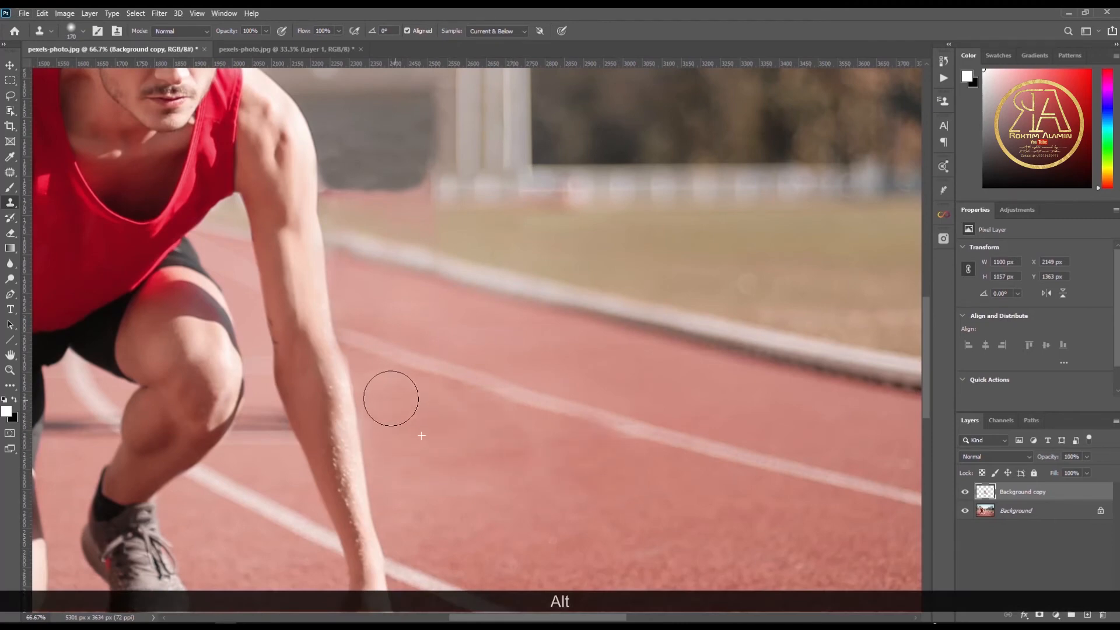
# - Clone track surface over the brown remnants between the runner's thigh and arm with a 57 px brush, undoing the stray stroke by the shorts
pyautogui.moveTo(527, 620); pyautogui.dragTo(481, 620)
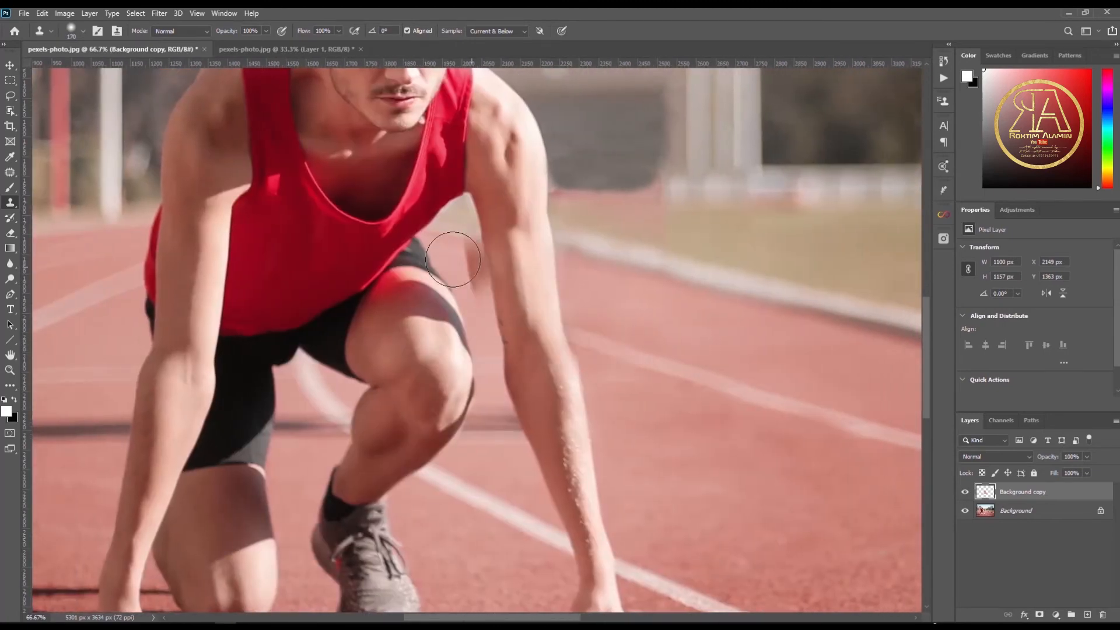
pyautogui.hotkey('ctrl', '+')
pyautogui.moveTo(495, 293)
pyautogui.mouseDown()
pyautogui.moveTo(466, 292)
pyautogui.moveTo(508, 283)
pyautogui.moveTo(479, 281)
pyautogui.mouseUp()
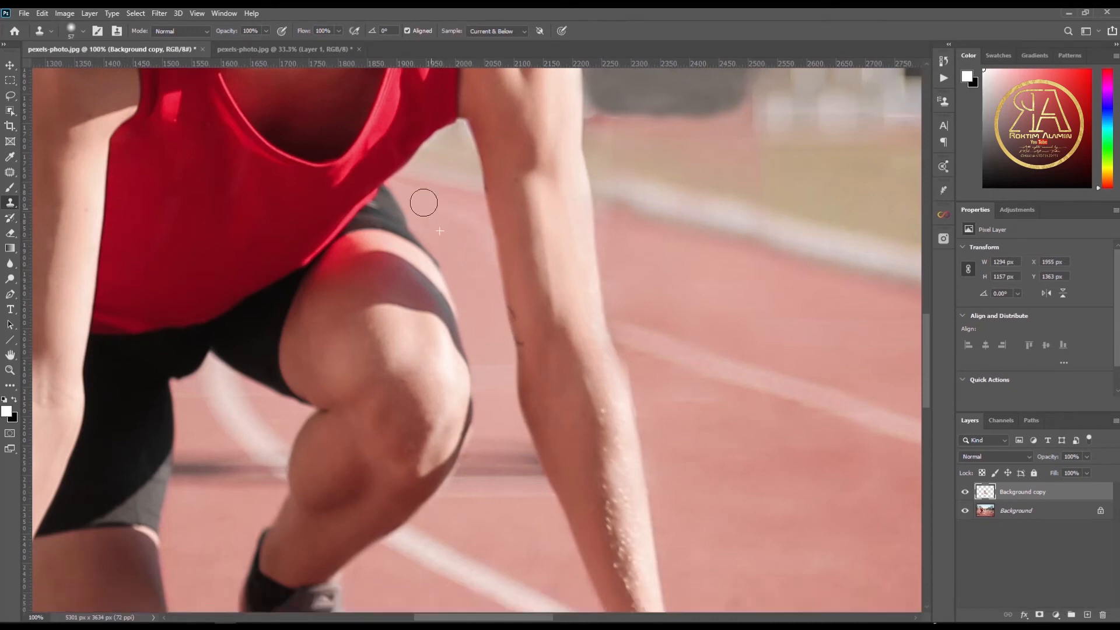
pyautogui.hotkey('ctrl', 'z')
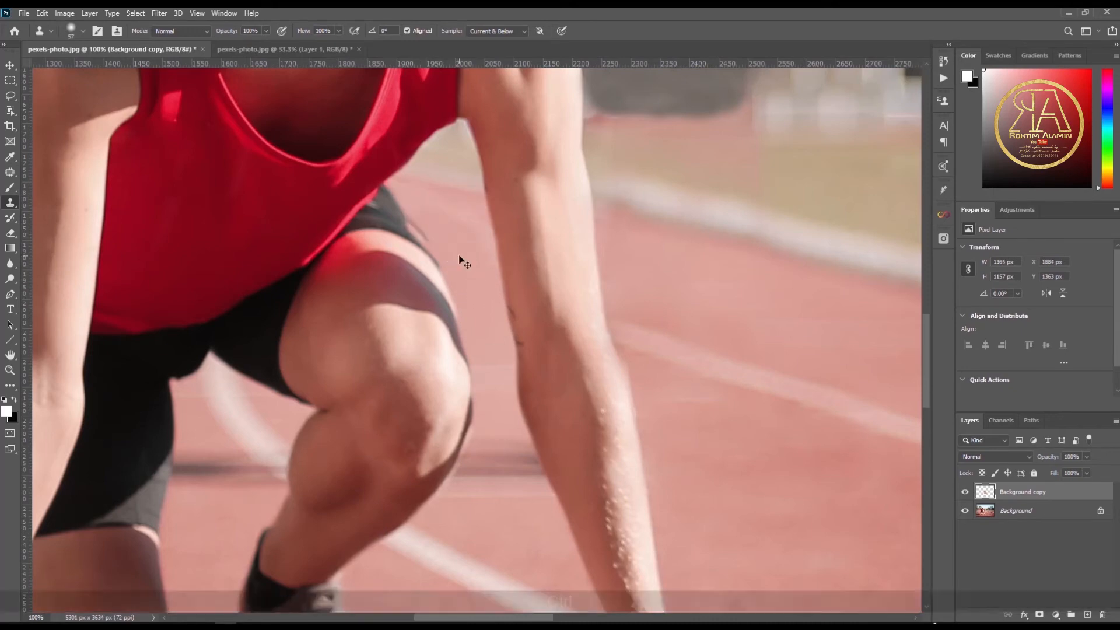
pyautogui.press('alt')
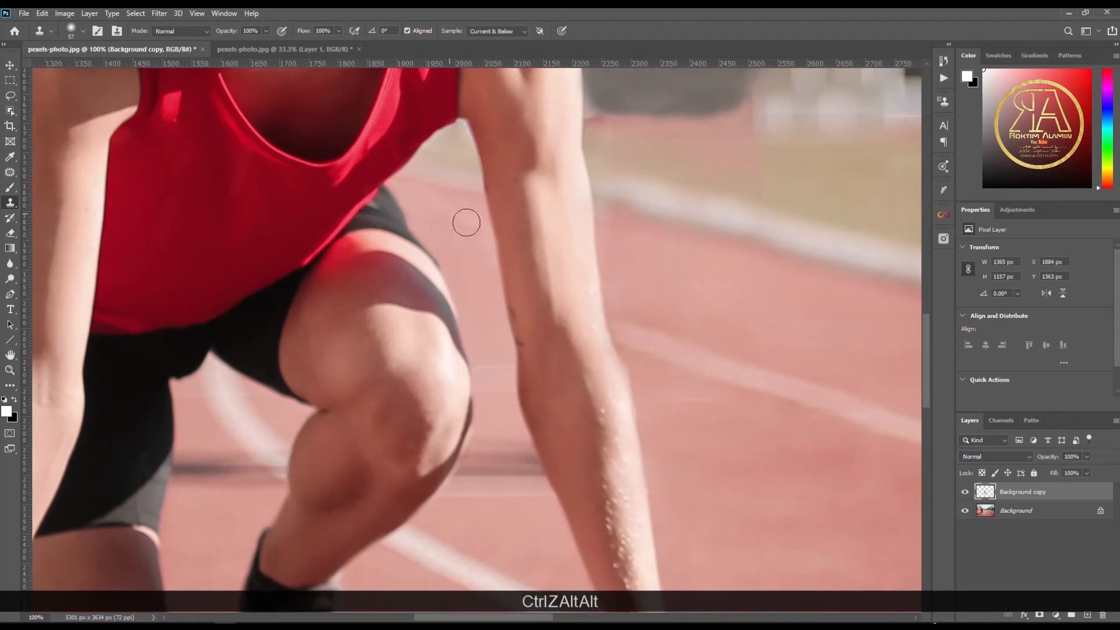
pyautogui.moveTo(468, 228); pyautogui.dragTo(448, 230)
pyautogui.keyDown('alt'); pyautogui.click(460, 220); pyautogui.keyUp('alt')
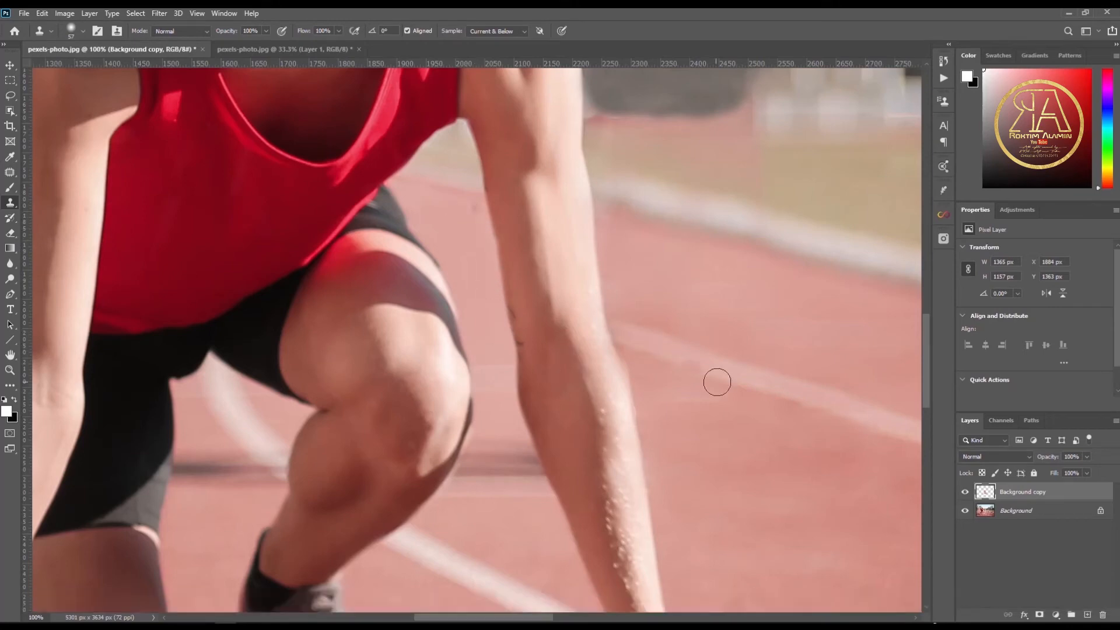
# - Clone the lane line into the gap between thigh and arm with the clone source rotated 1.1°, and reset the rotation to 0
pyautogui.moveTo(717, 382); pyautogui.dragTo(751, 380)
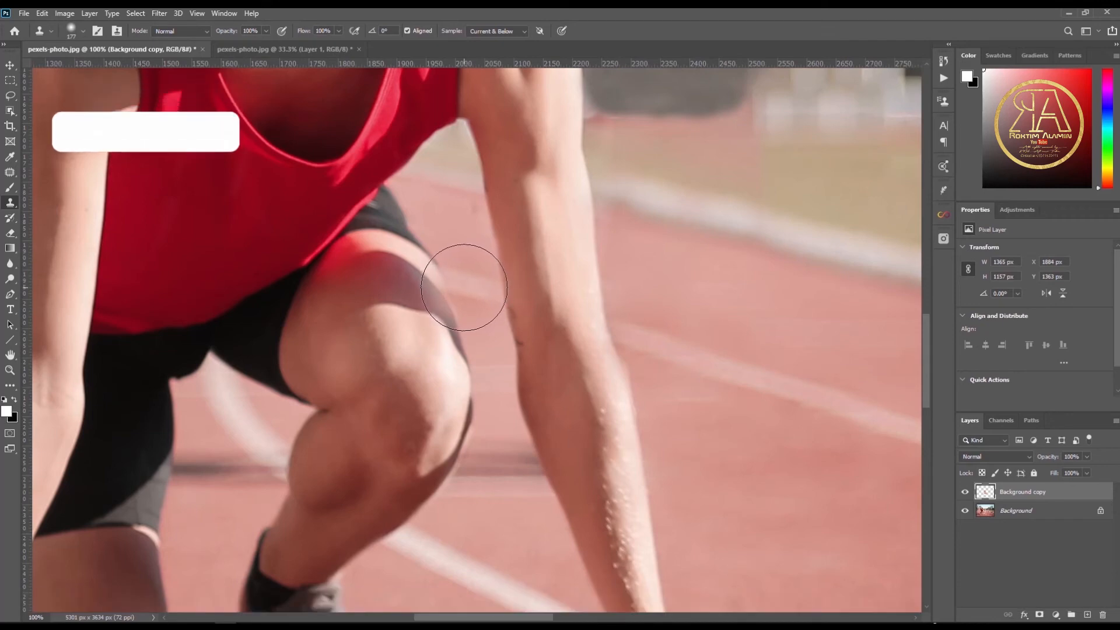
pyautogui.click(224, 12)
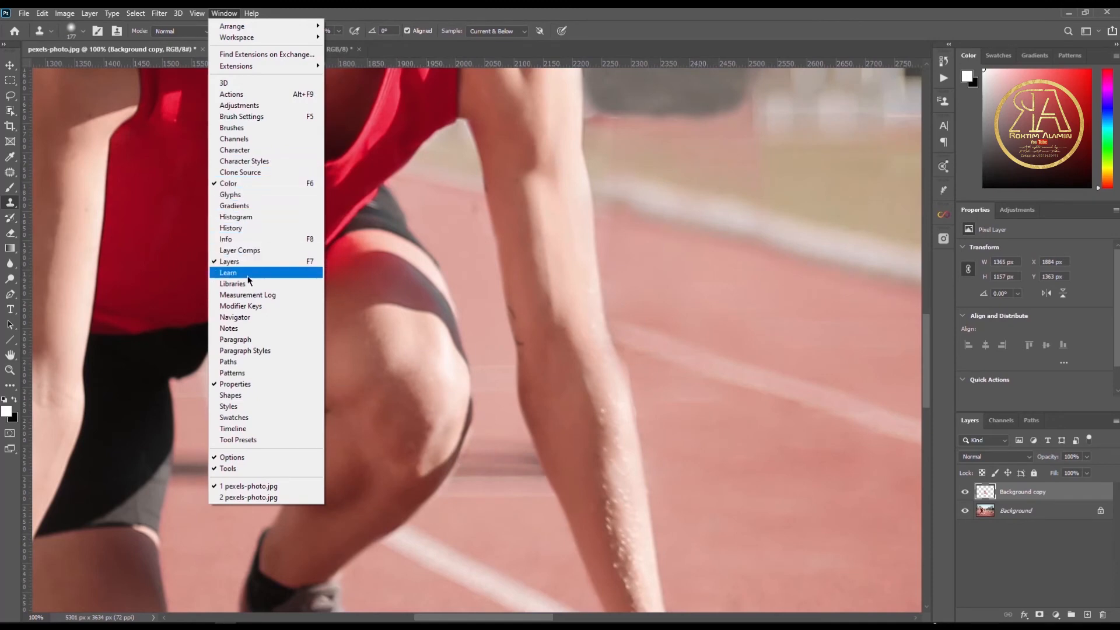
pyautogui.click(242, 172)
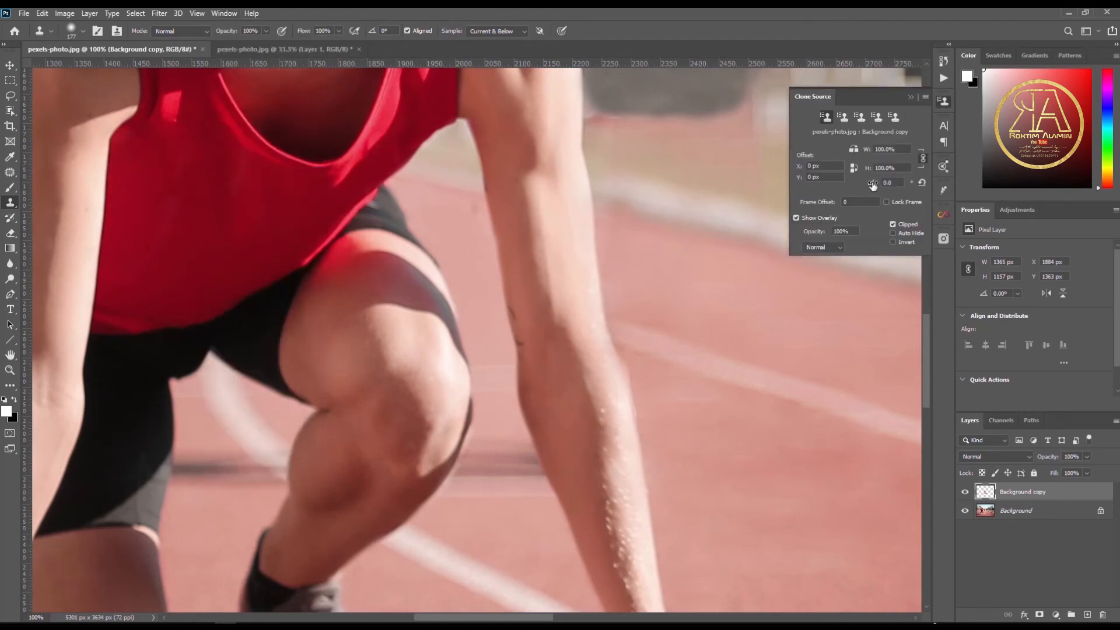
pyautogui.moveTo(878, 184); pyautogui.dragTo(880, 184)
pyautogui.moveTo(481, 298); pyautogui.dragTo(467, 297)
pyautogui.hotkey('ctrl', 'z')
pyautogui.moveTo(871, 184); pyautogui.dragTo(873, 184)
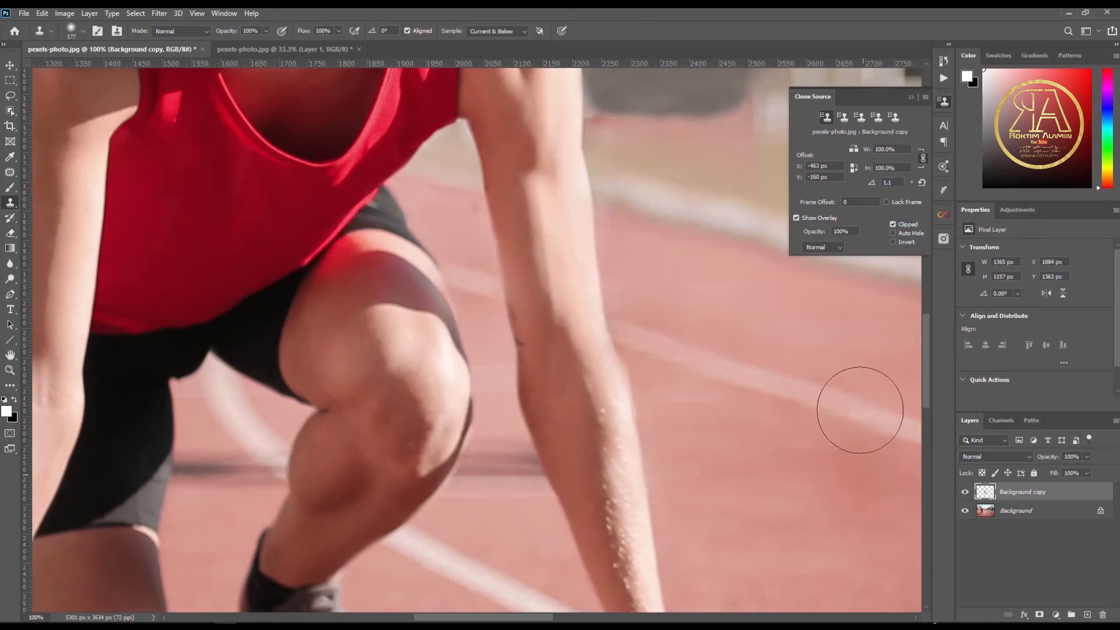
pyautogui.write('0')
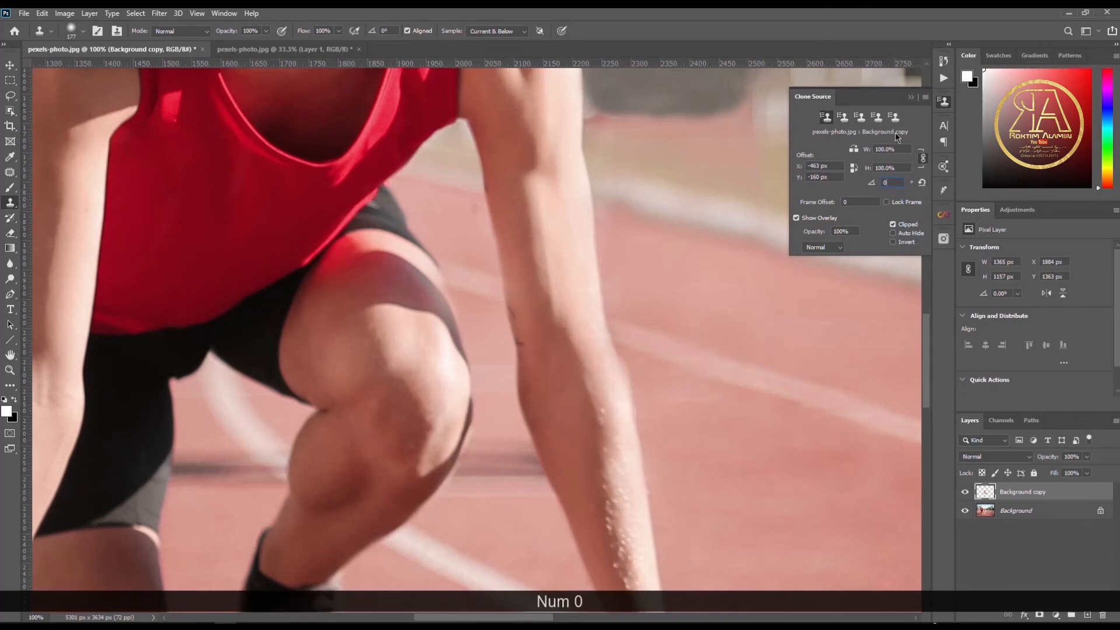
pyautogui.click(910, 97)
# - Try cloning over the track beside the front runner's forearm with a 107 px brush and undo the last stroke
pyautogui.hotkey('ctrl', '-')
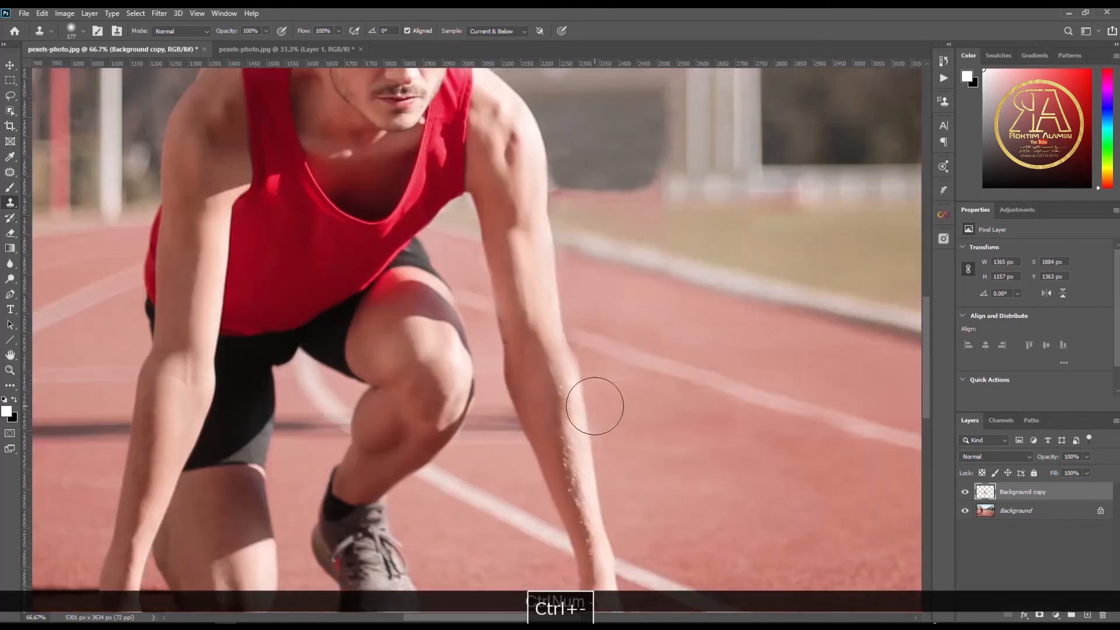
pyautogui.hotkey('ctrl', '+')
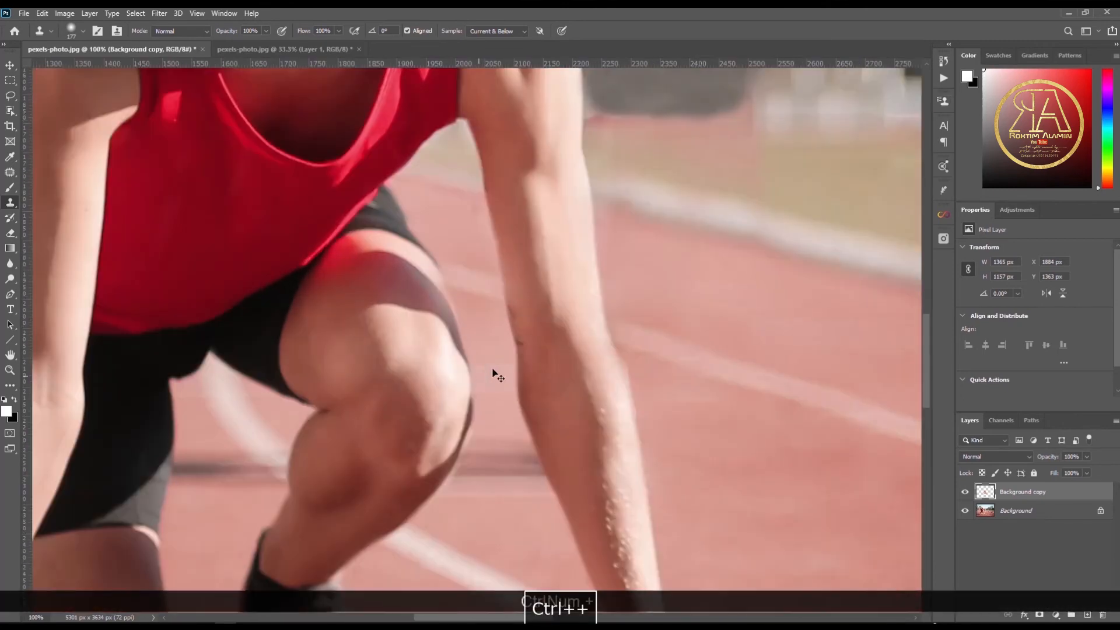
pyautogui.hotkey('ctrl', '+')
pyautogui.hotkey('ctrl', '-')
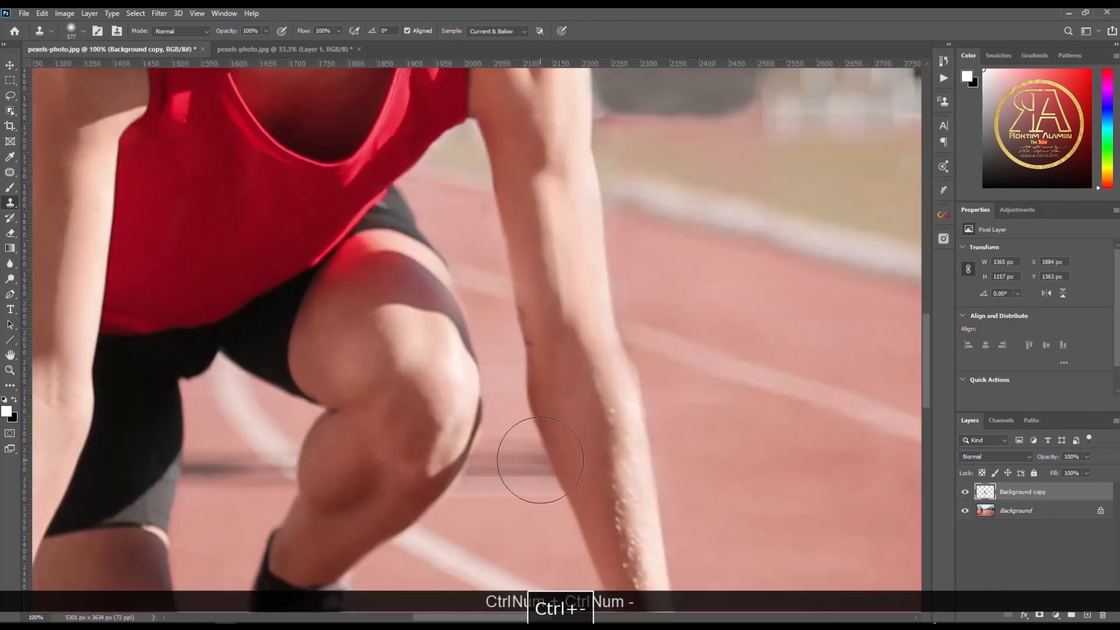
pyautogui.moveTo(746, 467); pyautogui.dragTo(722, 461)
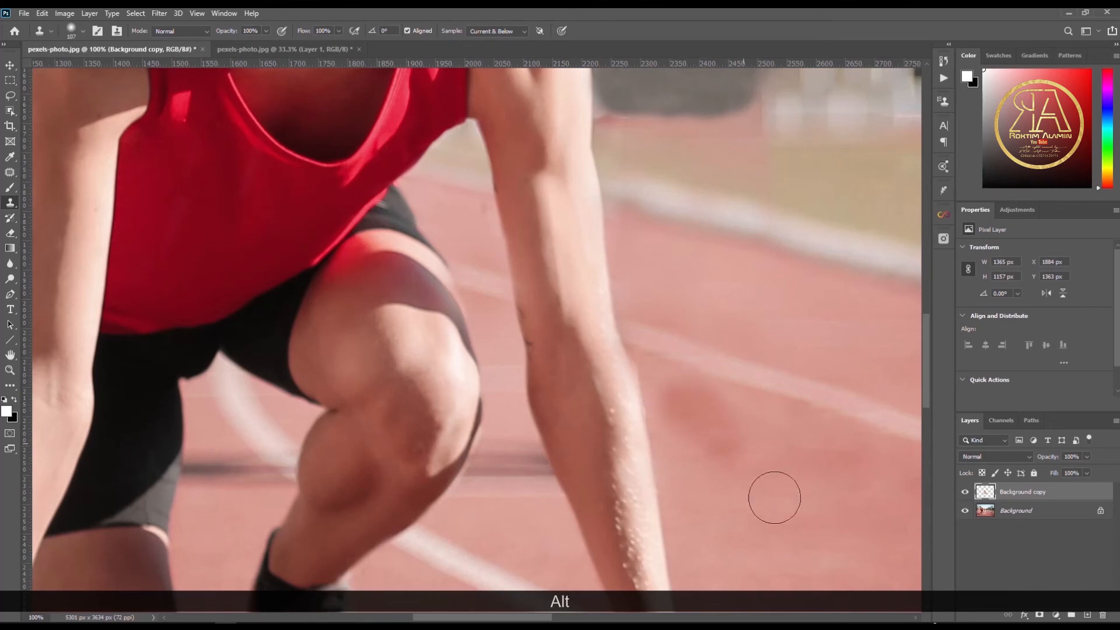
pyautogui.hotkey('ctrl', 'z')
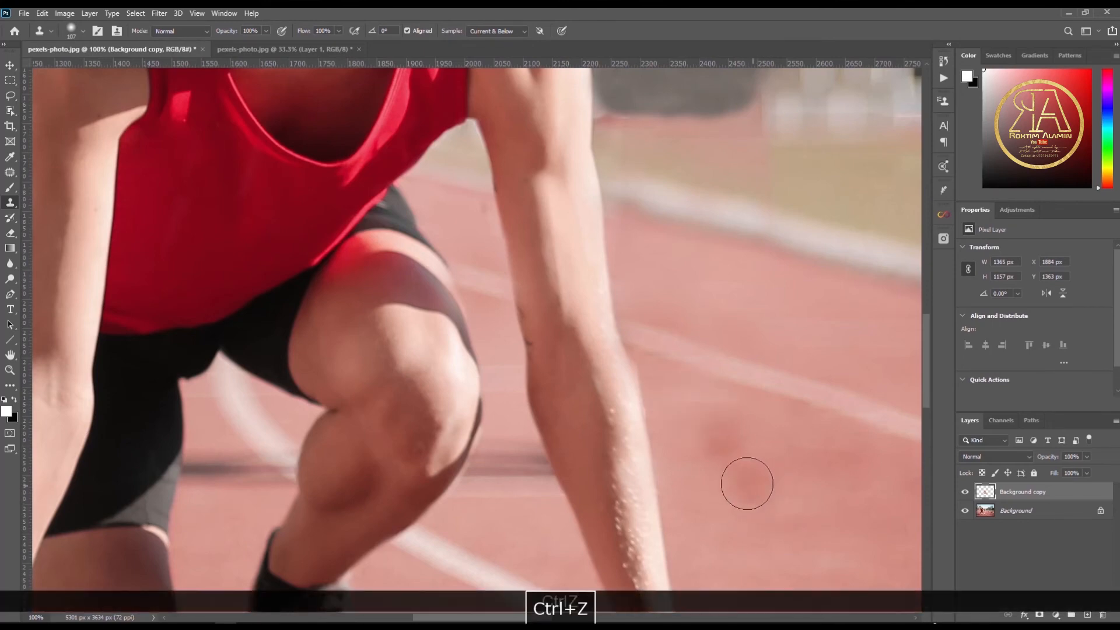
# - Clone clean track surface over the dark shadow band between the runner's knee and forearm with a 107 px brush
pyautogui.press('alt')
pyautogui.keyDown('alt'); pyautogui.click(503, 515); pyautogui.keyUp('alt')
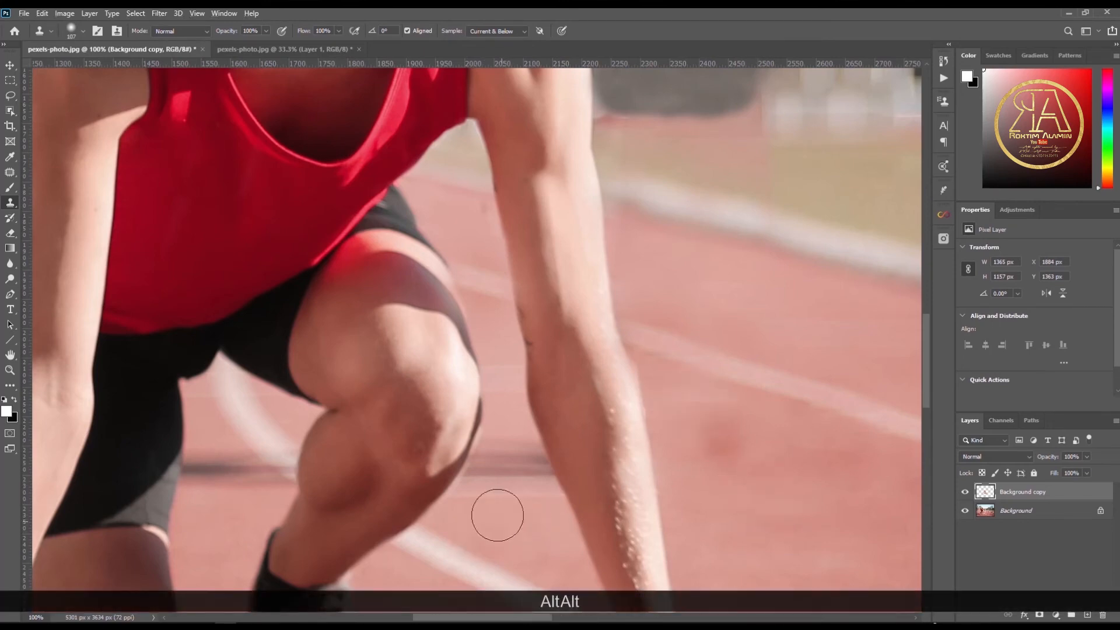
pyautogui.moveTo(497, 494)
pyautogui.mouseDown()
pyautogui.moveTo(507, 485)
pyautogui.moveTo(527, 495)
pyautogui.moveTo(517, 475)
pyautogui.moveTo(487, 490)
pyautogui.moveTo(500, 470)
pyautogui.moveTo(520, 474)
pyautogui.moveTo(492, 475)
pyautogui.moveTo(507, 470)
pyautogui.mouseUp()
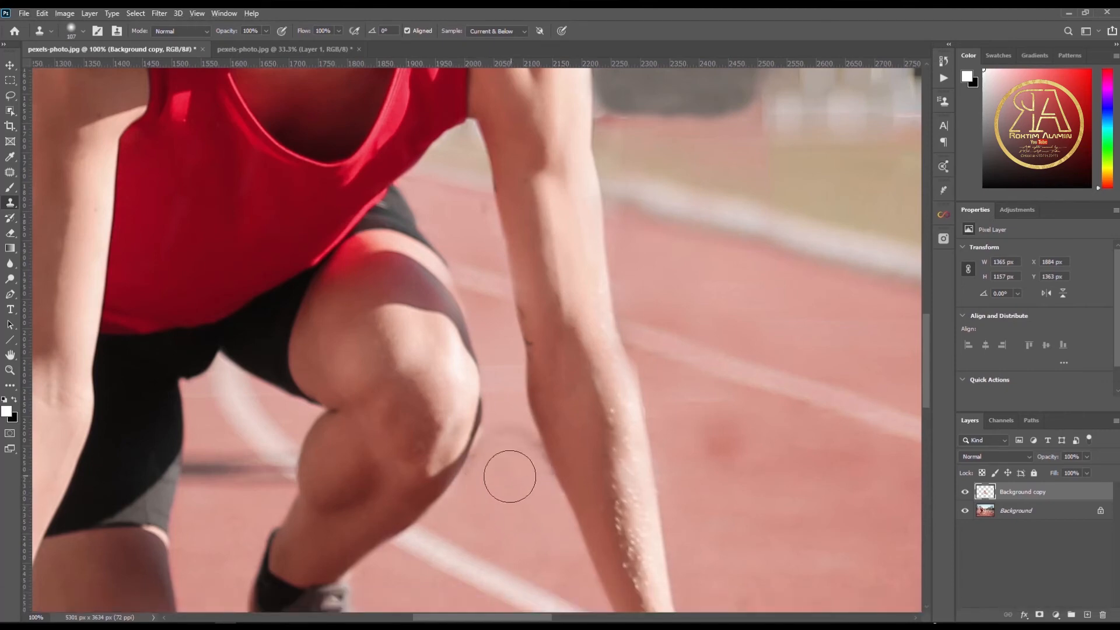
# - Clone track surface over the small leftover marks between the knee and forearm with a 43 px brush
pyautogui.keyDown('alt'); pyautogui.click(495, 338); pyautogui.keyUp('alt')
pyautogui.moveTo(495, 342); pyautogui.dragTo(467, 344)
pyautogui.moveTo(488, 343); pyautogui.dragTo(502, 364)
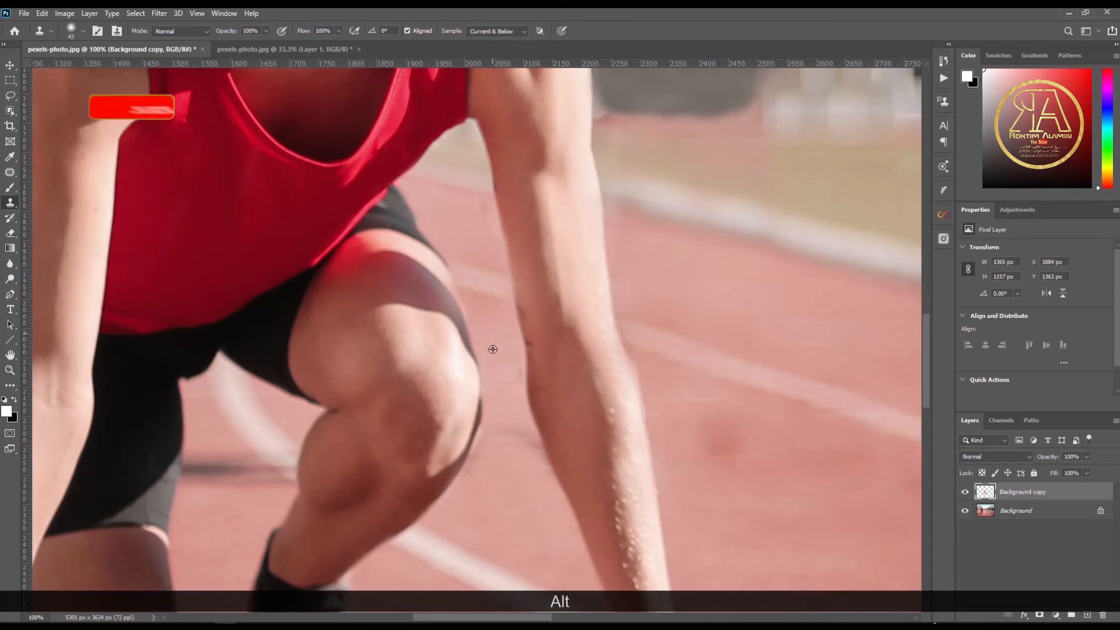
pyautogui.keyDown('alt'); pyautogui.click(515, 427); pyautogui.keyUp('alt')
pyautogui.keyDown('alt'); pyautogui.click(505, 516); pyautogui.keyUp('alt')
pyautogui.moveTo(517, 470); pyautogui.dragTo(533, 472)
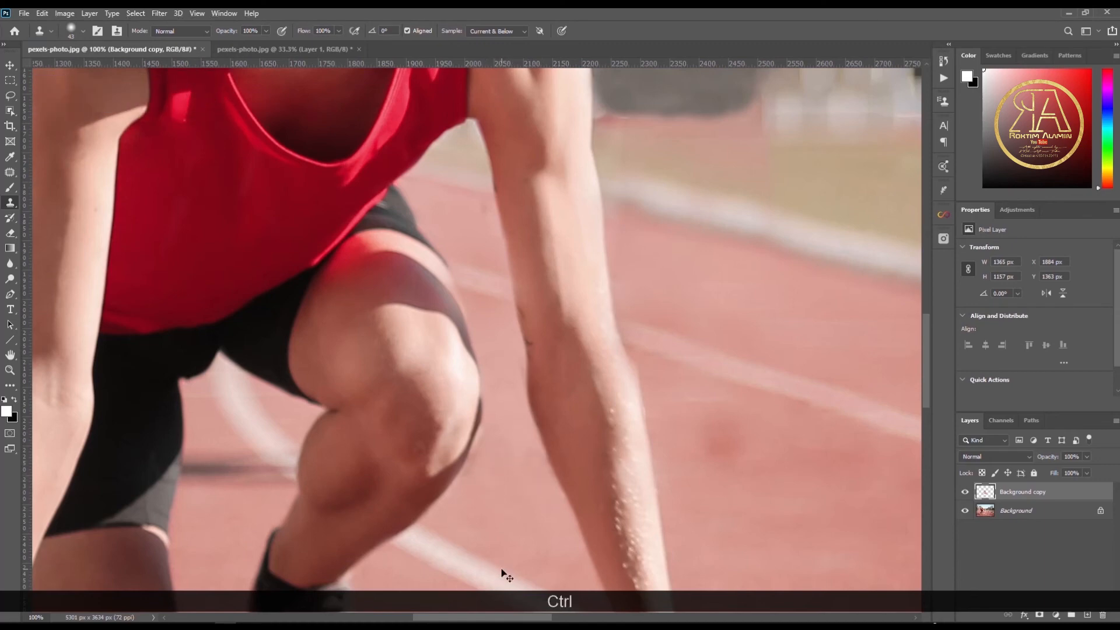
# - Clone clean track over the dark blotches on the open lane beside the runner's forearm with a 91 px brush
pyautogui.hotkey('ctrl', '-')
pyautogui.hotkey('ctrl', '-')
pyautogui.hotkey('ctrl', '-')
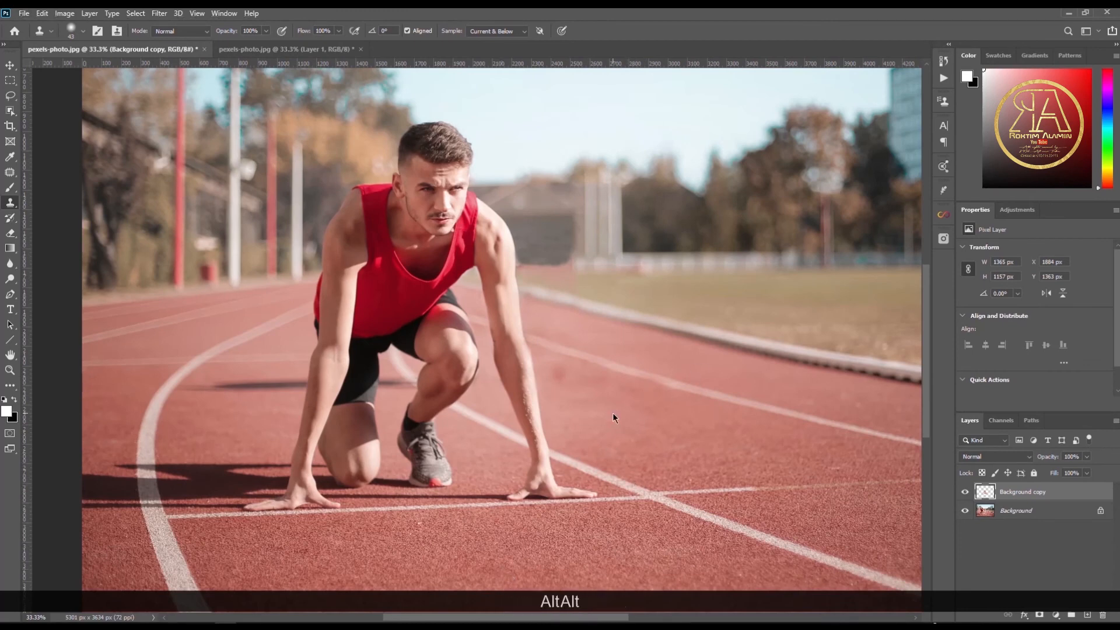
pyautogui.moveTo(613, 412); pyautogui.dragTo(644, 412)
pyautogui.moveTo(583, 391); pyautogui.dragTo(571, 380)
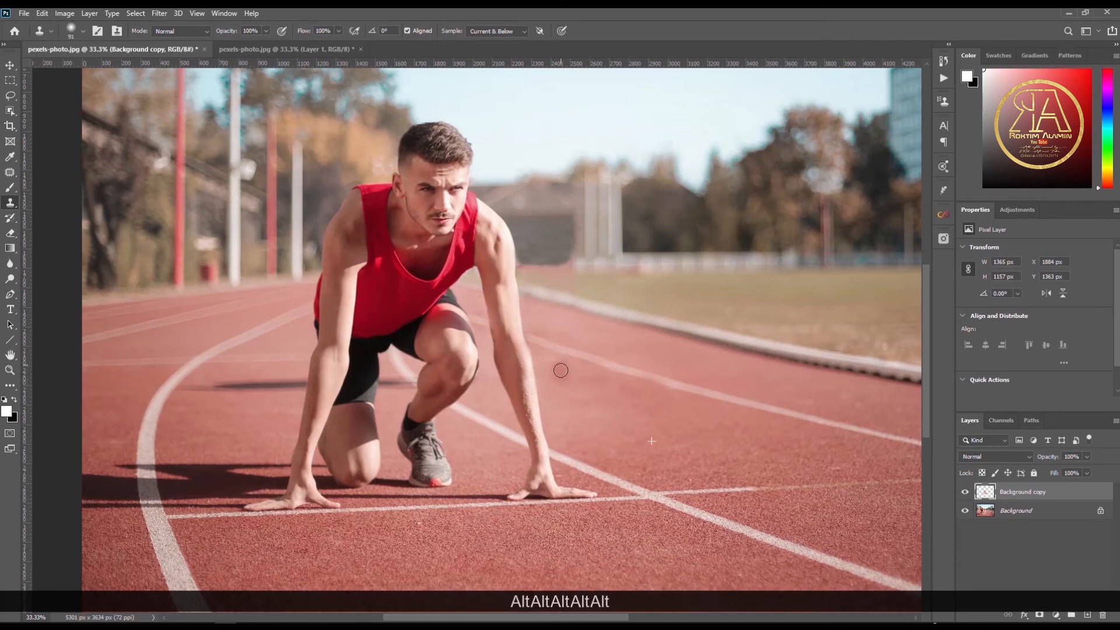
pyautogui.click(560, 371)
pyautogui.click(601, 389)
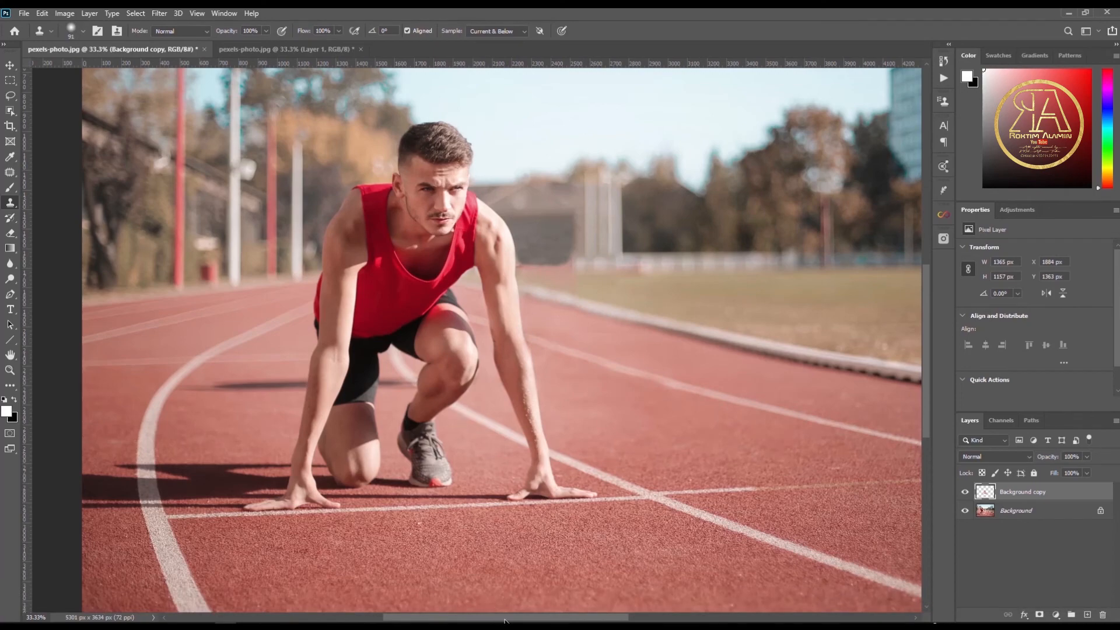
# - Clone track surface over the dark shadow strip between the curved lane line and the runner's other arm, undoing the stray last stroke
pyautogui.moveTo(505, 619); pyautogui.dragTo(428, 617)
pyautogui.hotkey('ctrl', '+')
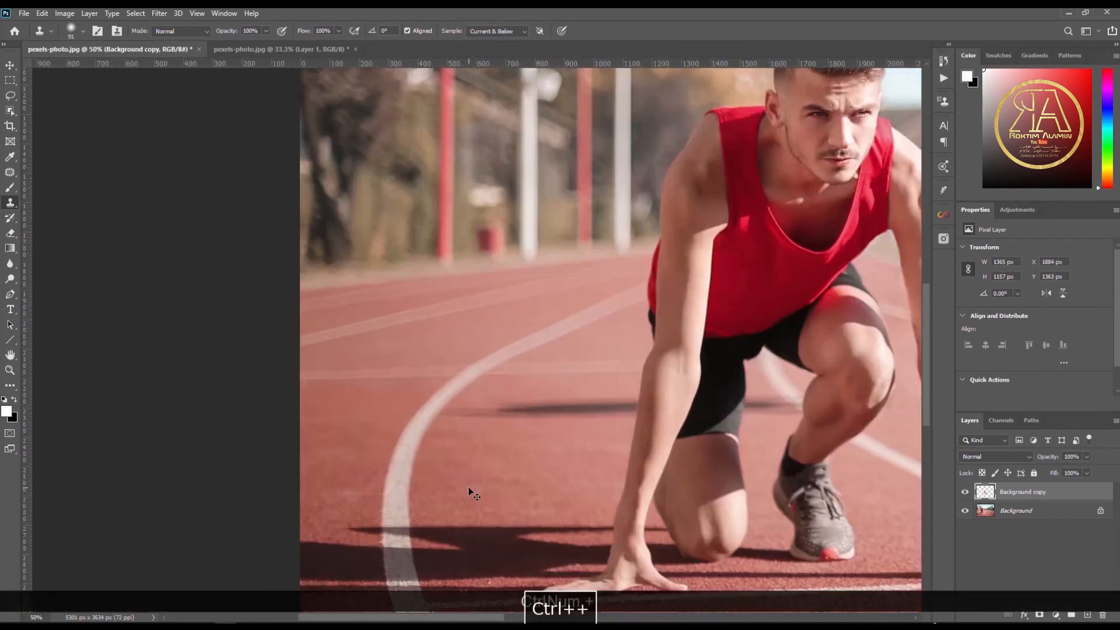
pyautogui.hotkey('ctrl', '+')
pyautogui.press('alt')
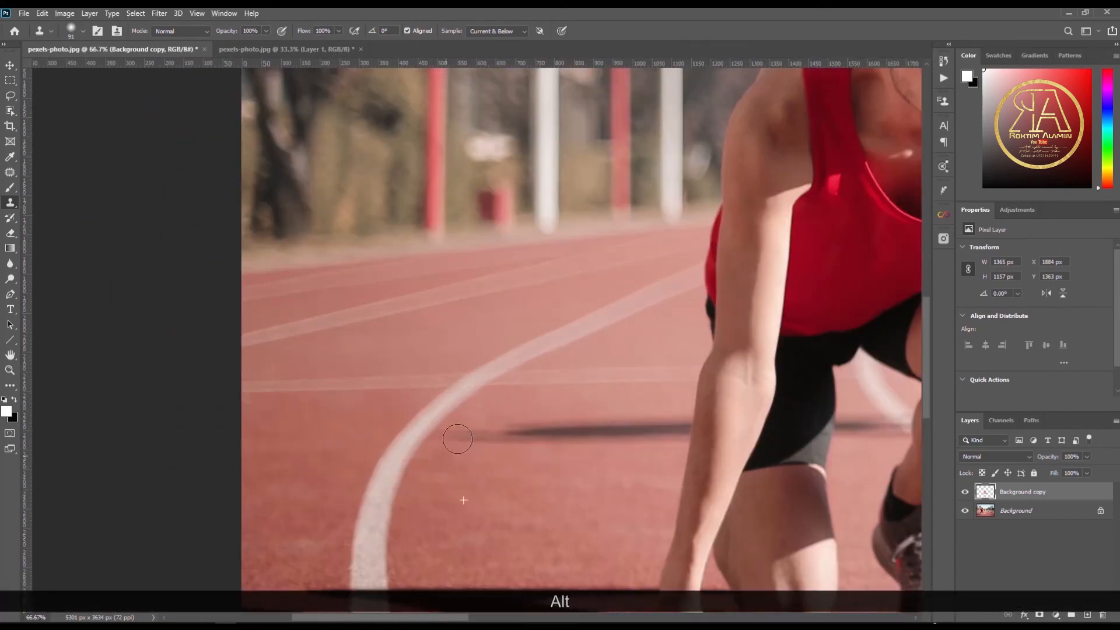
pyautogui.moveTo(506, 424)
pyautogui.mouseDown()
pyautogui.moveTo(531, 423)
pyautogui.moveTo(545, 451)
pyautogui.moveTo(583, 450)
pyautogui.moveTo(629, 422)
pyautogui.moveTo(647, 439)
pyautogui.moveTo(678, 430)
pyautogui.moveTo(683, 414)
pyautogui.moveTo(665, 435)
pyautogui.mouseUp()
pyautogui.keyDown('alt'); pyautogui.click(552, 441); pyautogui.keyUp('alt')
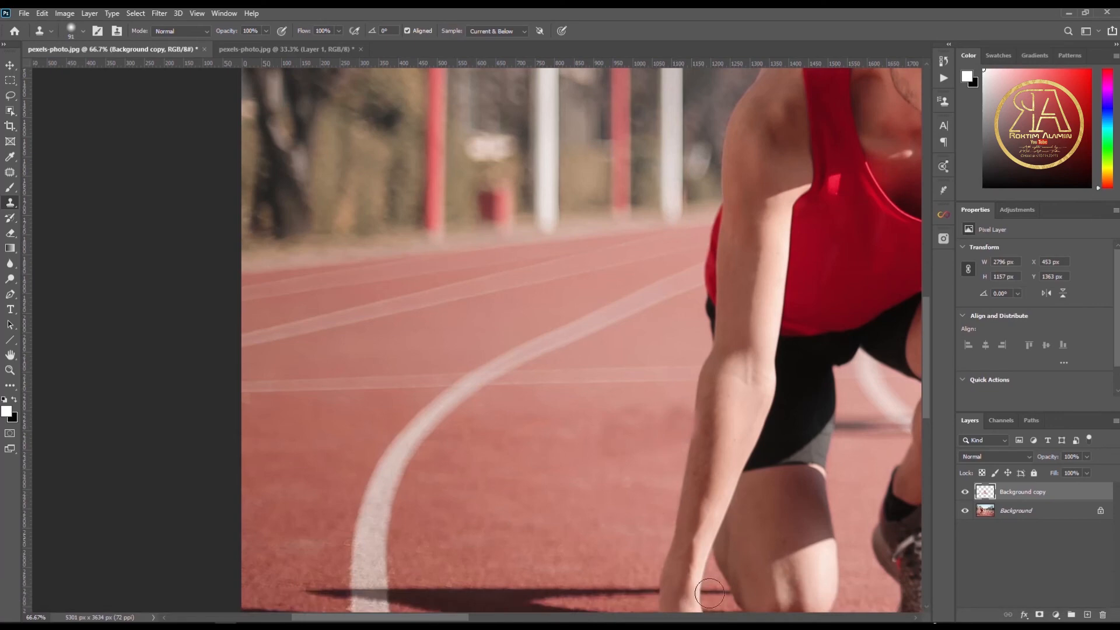
pyautogui.hotkey('ctrl', 'z')
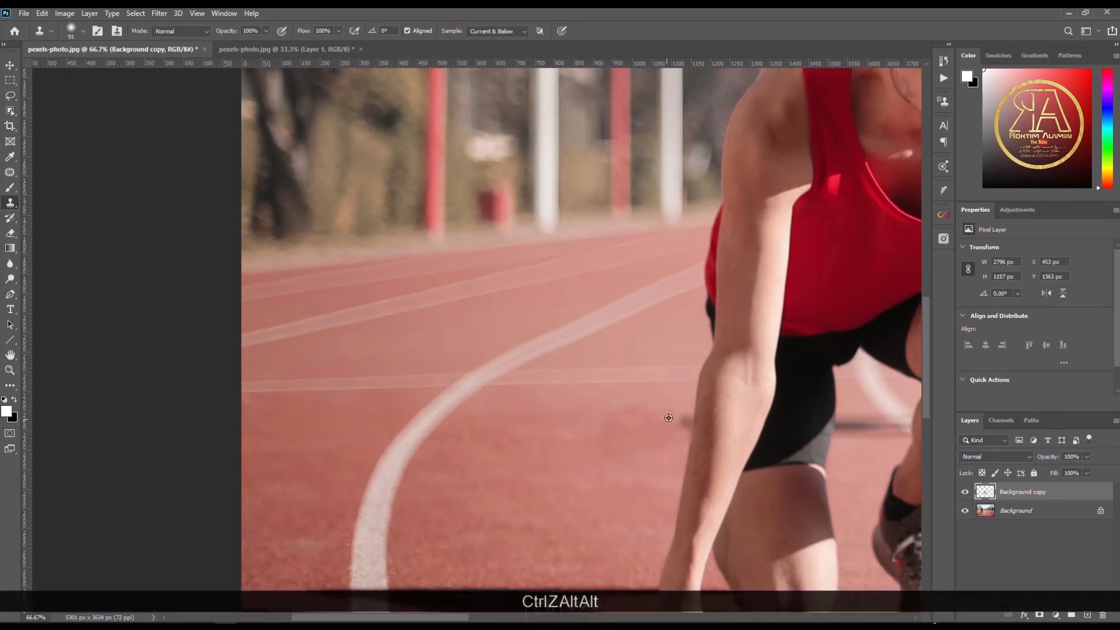
pyautogui.keyDown('alt'); pyautogui.click(623, 437); pyautogui.keyUp('alt')
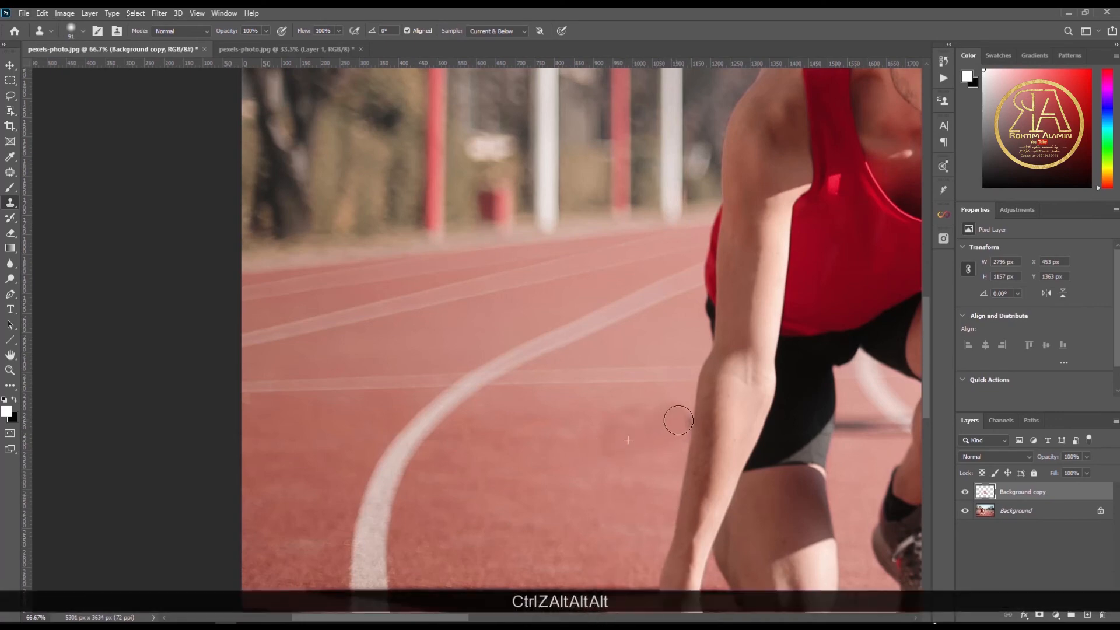
# - Clone track over the shadow between the runner's shorts and calf, and clean the curved lane line there with a 27 px brush
pyautogui.moveTo(477, 618); pyautogui.dragTo(544, 618)
pyautogui.hotkey('ctrl', '+')
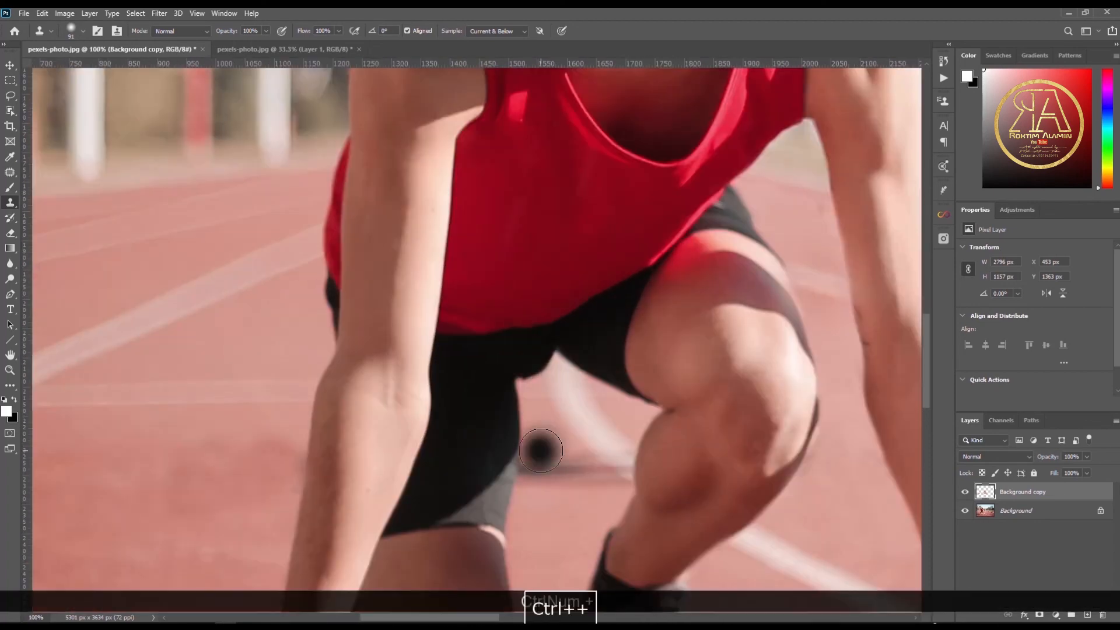
pyautogui.moveTo(545, 433)
pyautogui.mouseDown()
pyautogui.moveTo(534, 477)
pyautogui.moveTo(543, 541)
pyautogui.moveTo(534, 486)
pyautogui.moveTo(564, 487)
pyautogui.moveTo(566, 475)
pyautogui.moveTo(533, 493)
pyautogui.moveTo(596, 487)
pyautogui.moveTo(568, 516)
pyautogui.moveTo(601, 500)
pyautogui.mouseUp()
pyautogui.keyDown('alt'); pyautogui.click(543, 438); pyautogui.keyUp('alt')
pyautogui.keyDown('alt'); pyautogui.click(543, 540); pyautogui.keyUp('alt')
pyautogui.keyDown('alt'); pyautogui.click(570, 513); pyautogui.keyUp('alt')
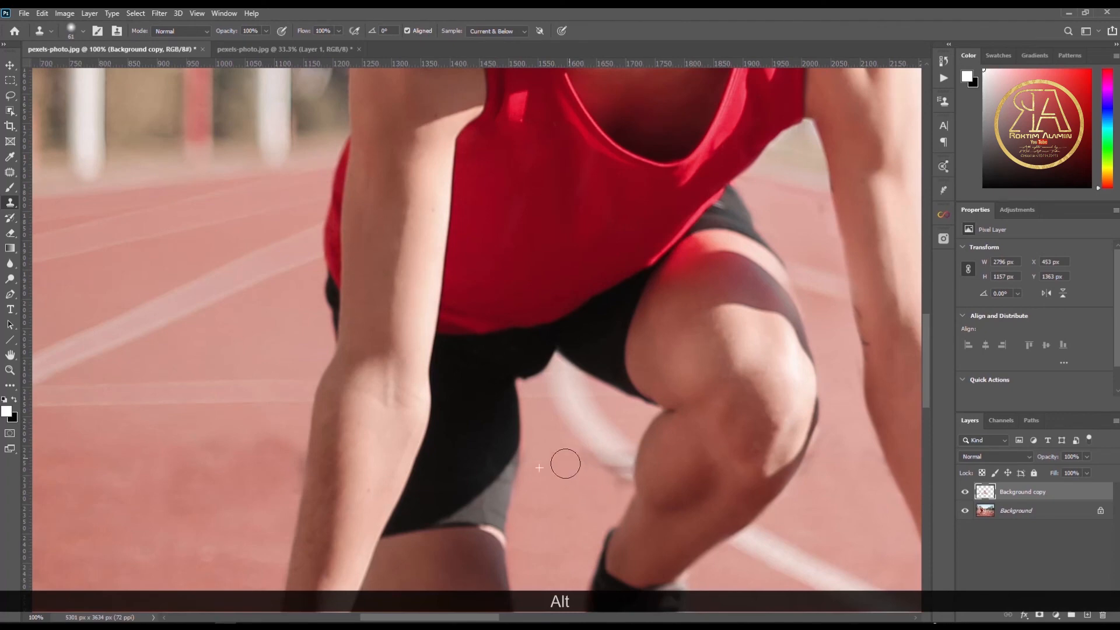
pyautogui.moveTo(606, 435); pyautogui.dragTo(612, 435)
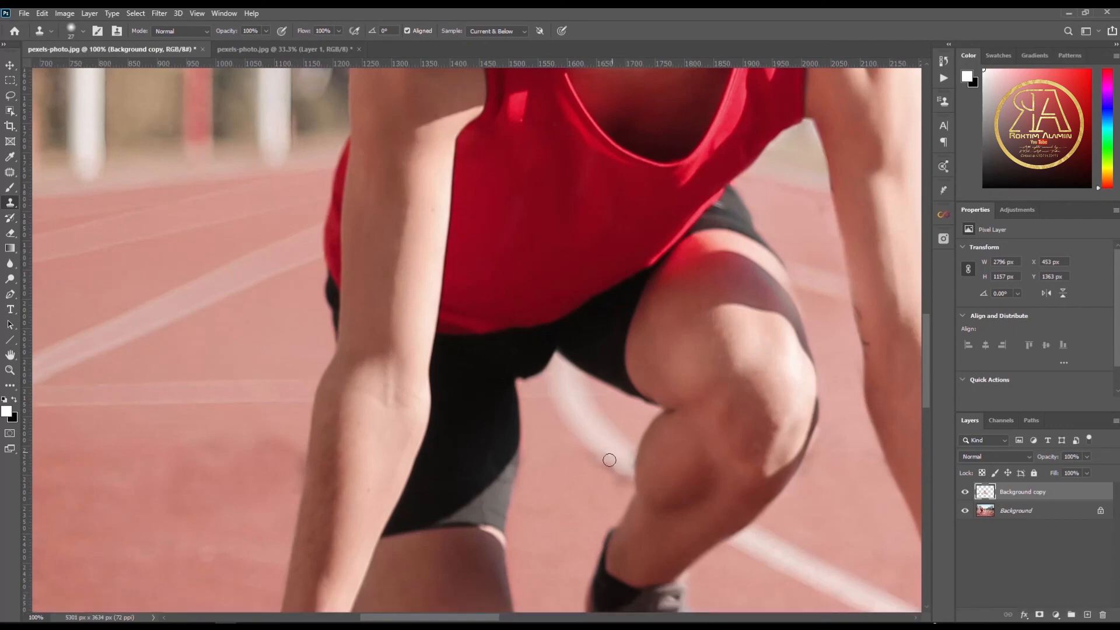
# - Even out the blotchy track between the curved lane line and the runner's arm by cloning with a 207 px brush
pyautogui.hotkey('ctrl', '-')
pyautogui.hotkey('ctrl', '-')
pyautogui.hotkey('ctrl', '-')
pyautogui.hotkey('ctrl', '-')
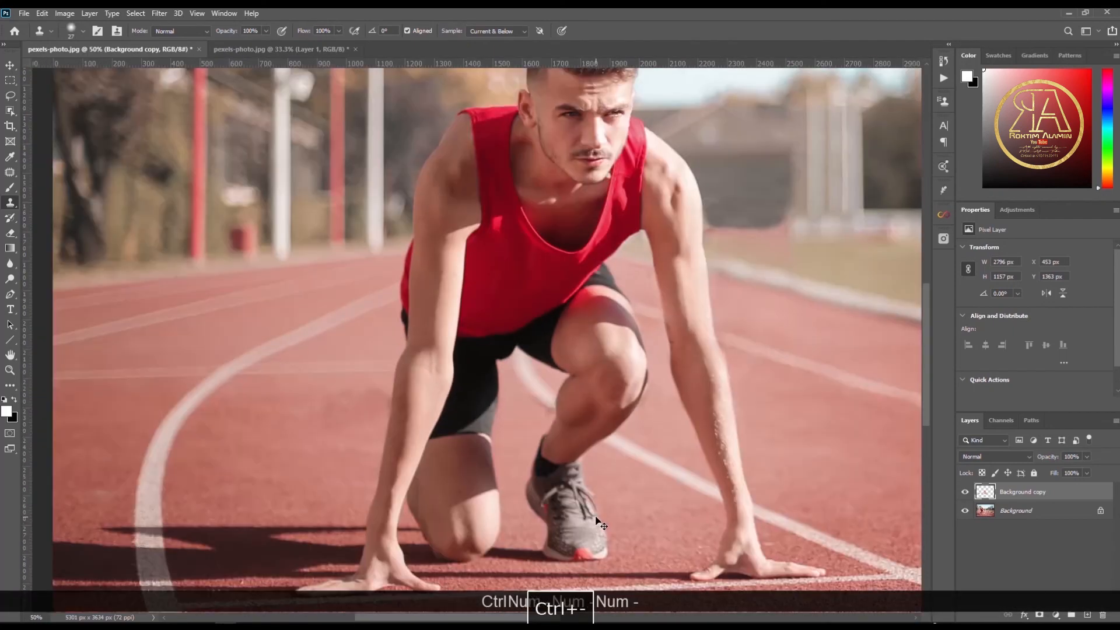
pyautogui.hotkey('ctrl', '+')
pyautogui.hotkey('ctrl', '+')
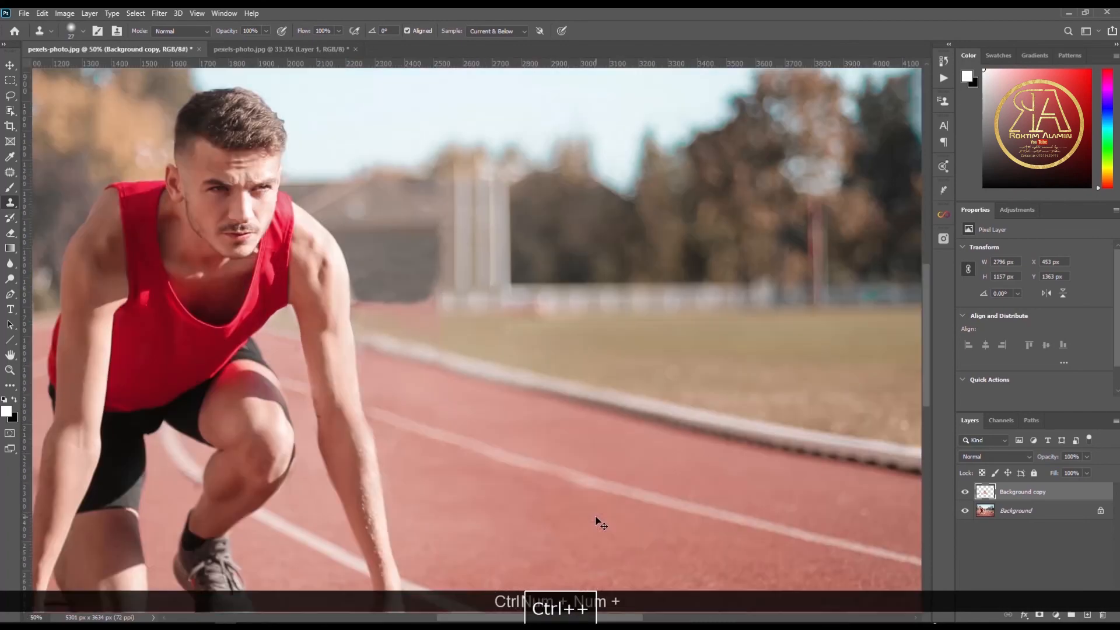
pyautogui.moveTo(567, 617); pyautogui.dragTo(490, 617)
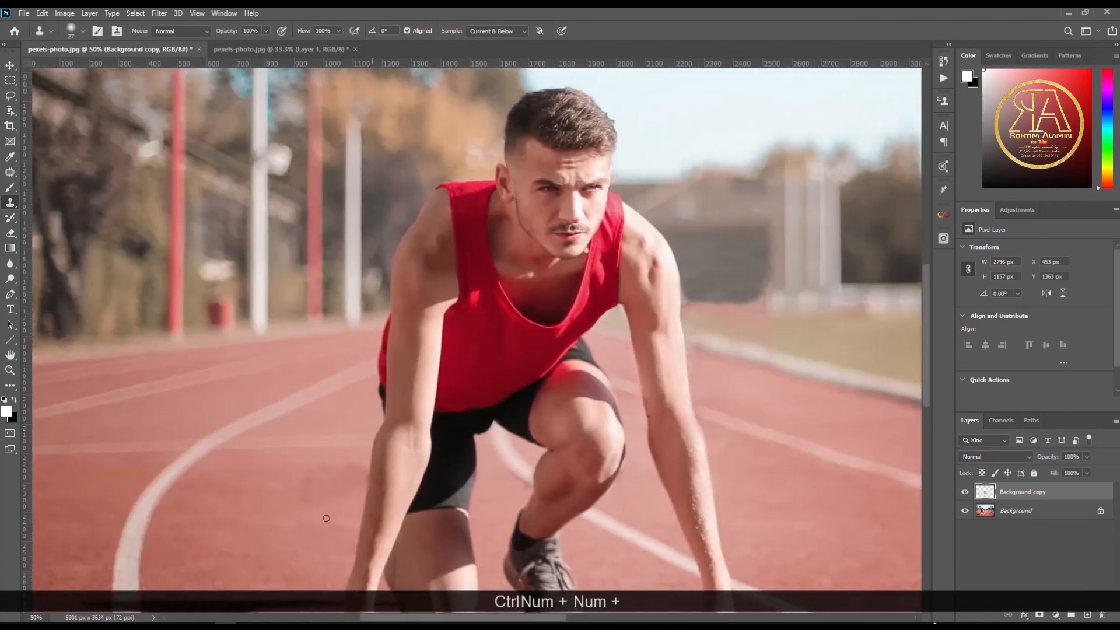
pyautogui.moveTo(276, 493)
pyautogui.mouseDown()
pyautogui.moveTo(310, 491)
pyautogui.moveTo(302, 497)
pyautogui.moveTo(339, 484)
pyautogui.moveTo(334, 475)
pyautogui.moveTo(328, 498)
pyautogui.mouseUp()
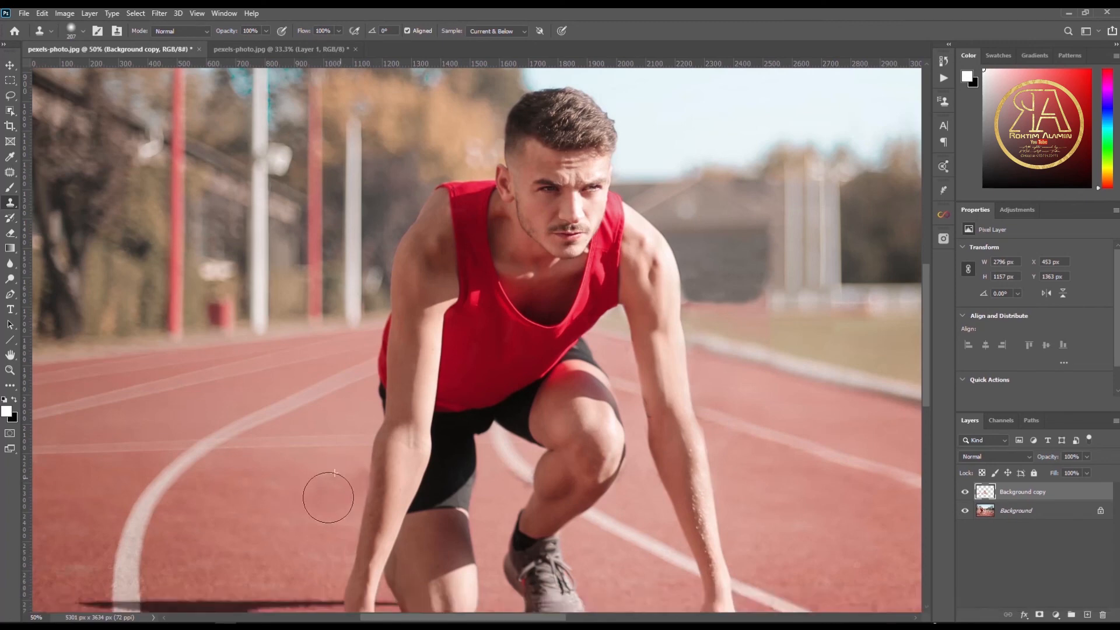
# - Compare the retouched track photo with the original by toggling the visibility of the Background copy layer
pyautogui.press('ctrl+KP_Subtract')
pyautogui.press('ctrl+KP_Subtract')
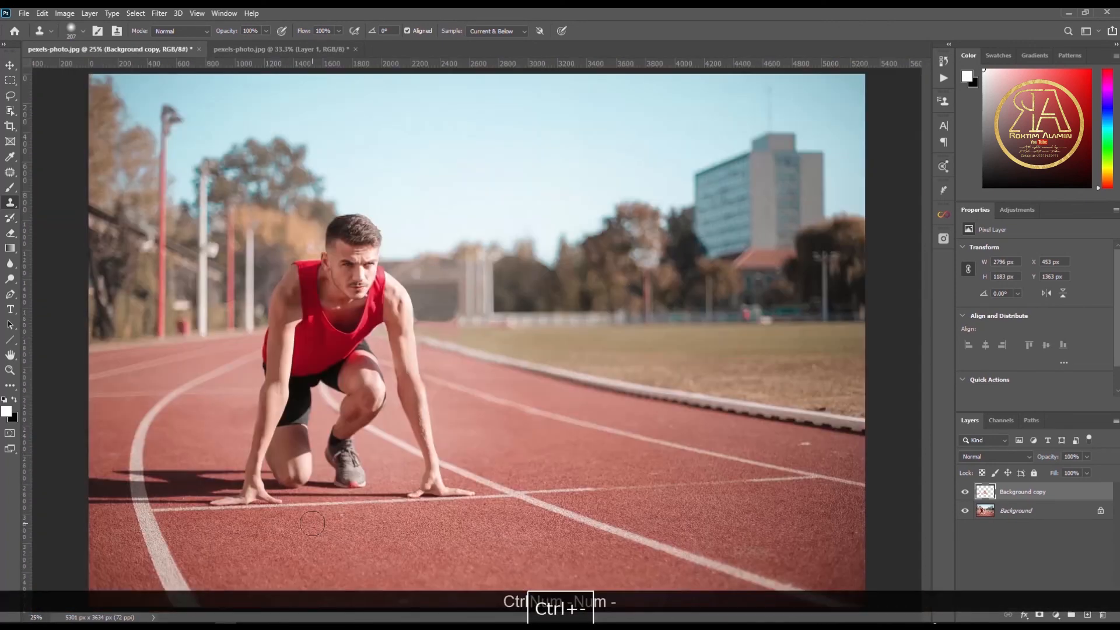
pyautogui.hotkey('ctrl', '-')
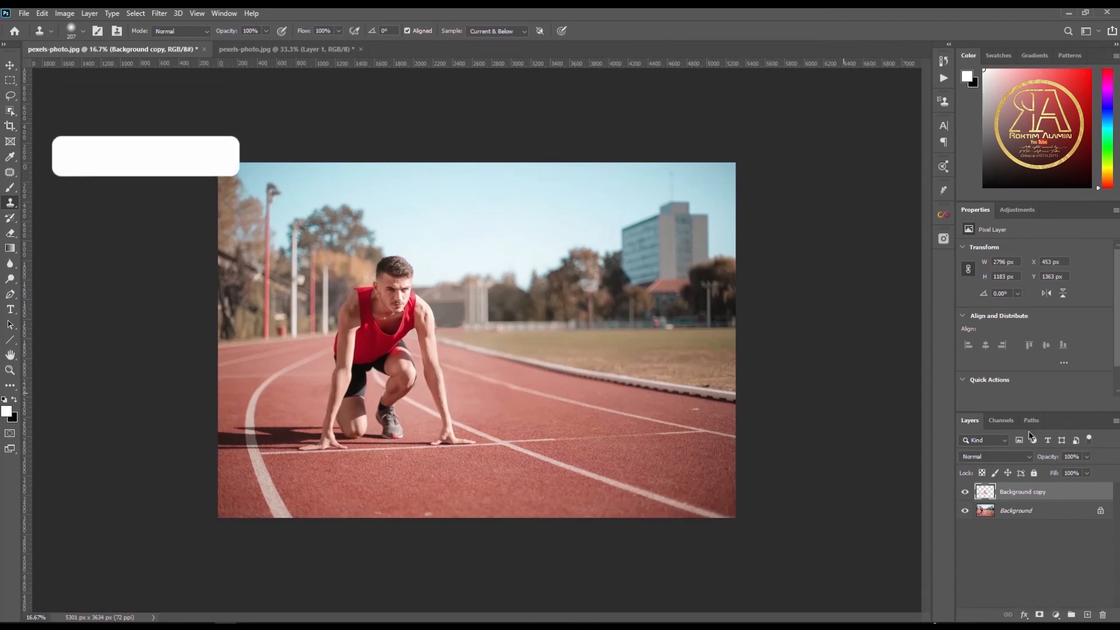
pyautogui.click(965, 493)
pyautogui.click(965, 493)
pyautogui.click(966, 493)
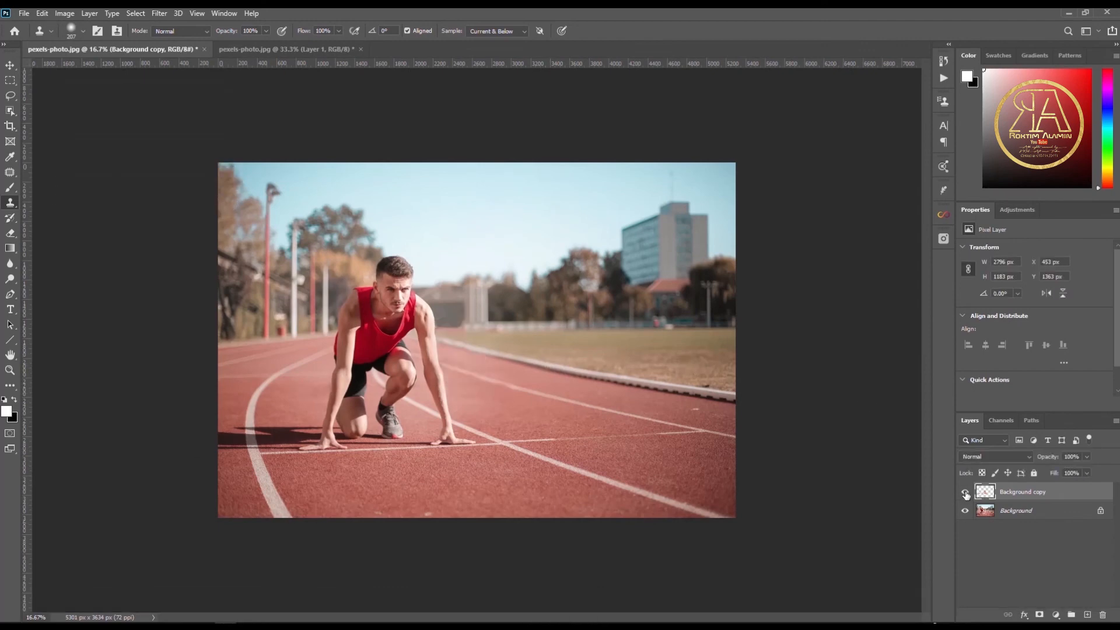
pyautogui.click(965, 493)
pyautogui.click(966, 493)
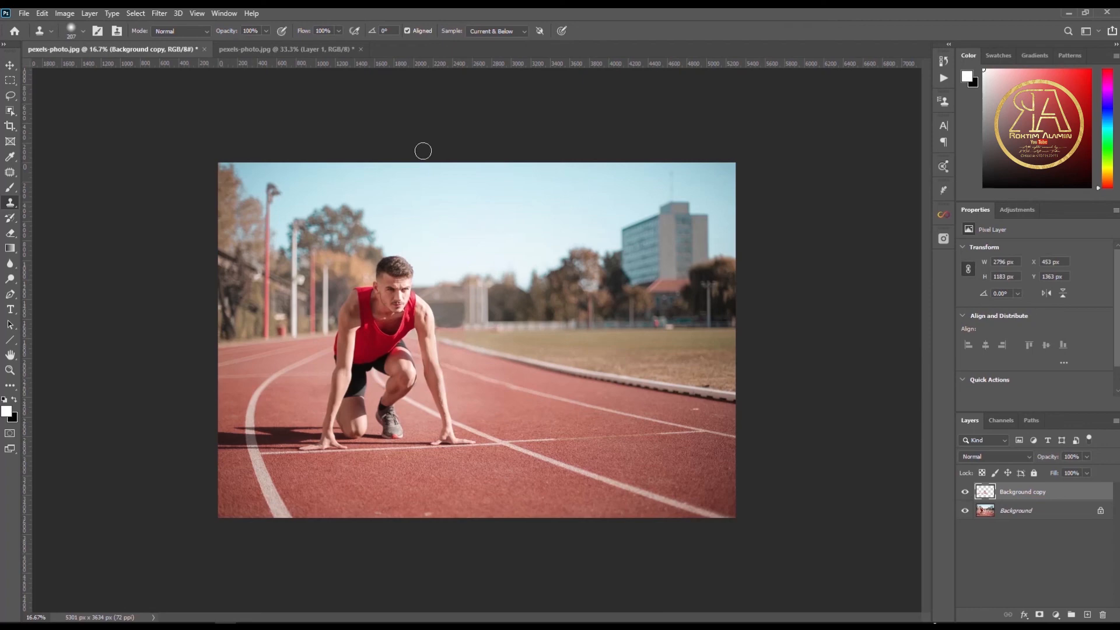
# - Switch to the stacked books photo and compare its retouched layers with the original Background layer
pyautogui.click(309, 49)
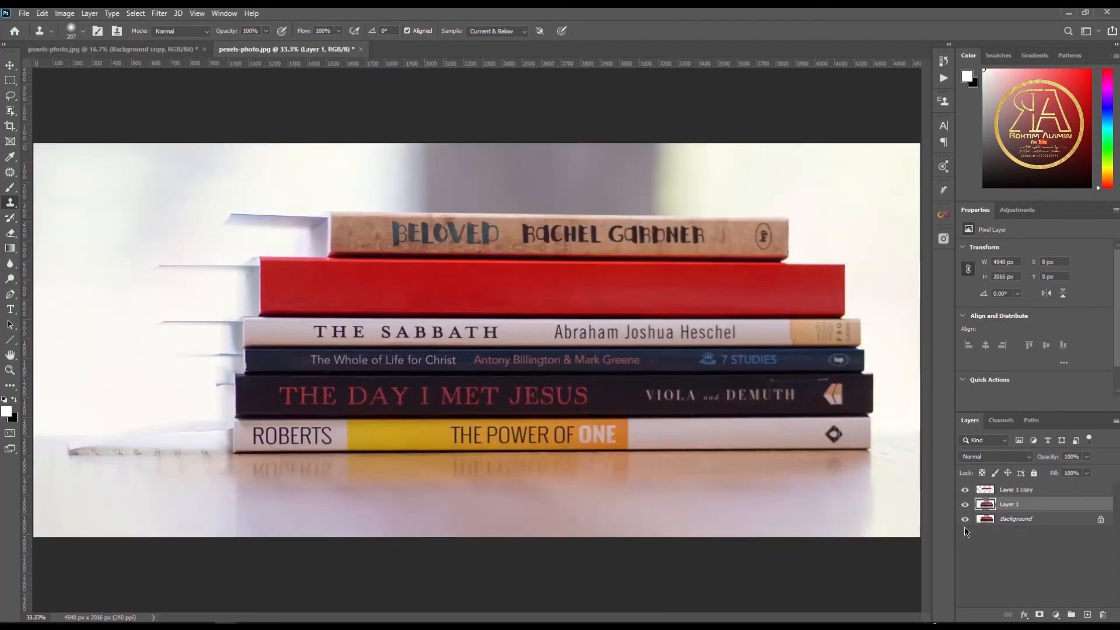
pyautogui.press('alt')
pyautogui.keyDown('alt'); pyautogui.click(964, 523); pyautogui.keyUp('alt')
pyautogui.keyDown('alt'); pyautogui.click(965, 523); pyautogui.keyUp('alt')
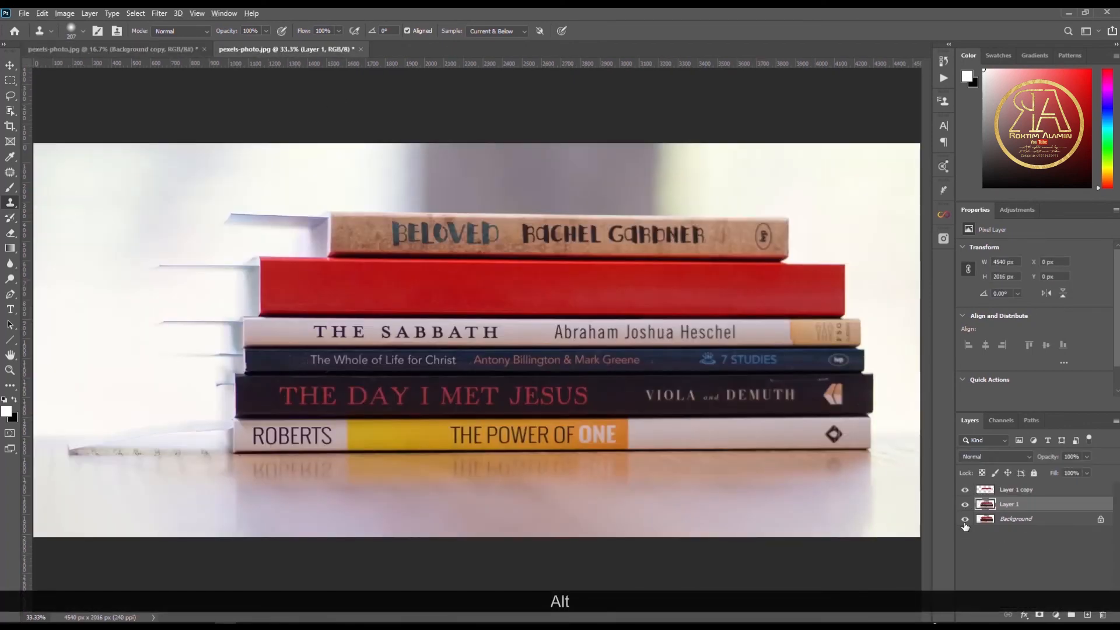
pyautogui.hotkey('ctrl', '-')
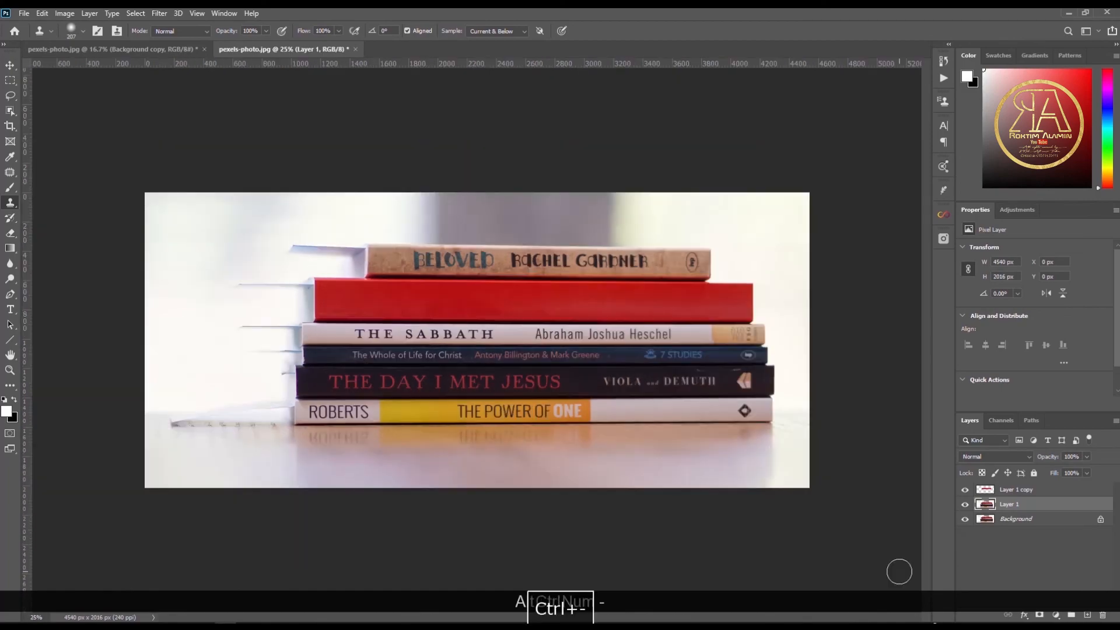